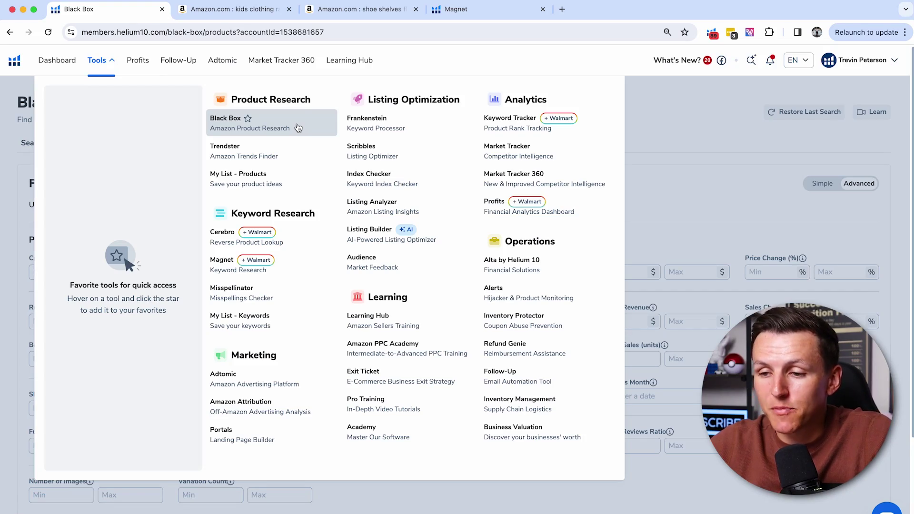
- Open Black Box from the Tools menu to show the product search filters and presets
left_click(298, 128)
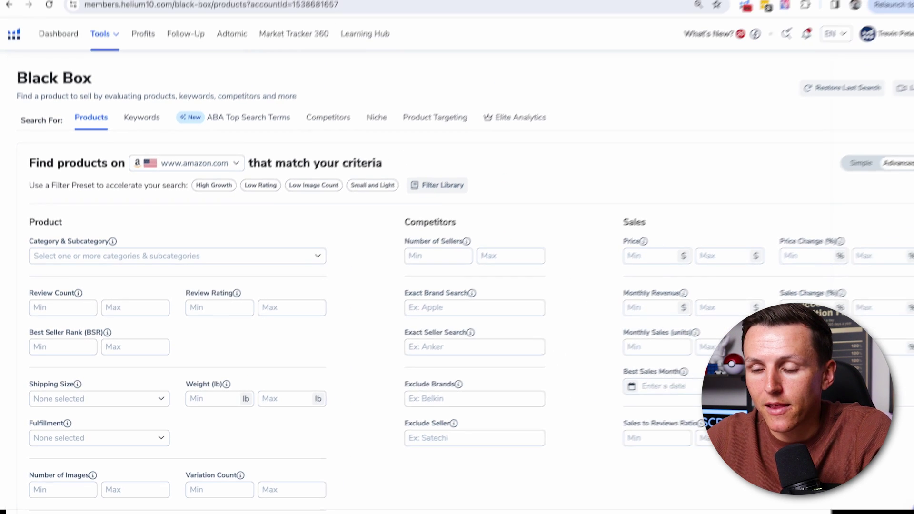
left_click(251, 10)
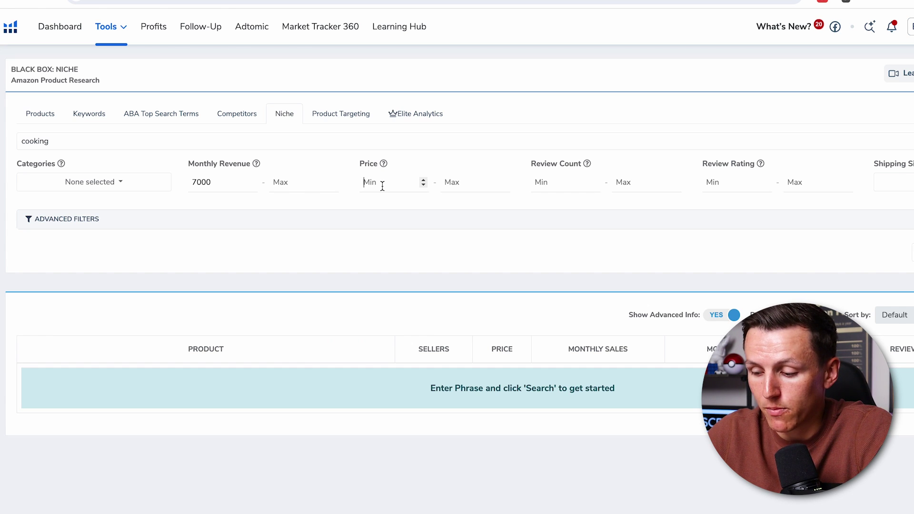
- Set Price Min 20, Review Count Max 700, and Review Rating Max 4.6 under Advanced Filters
type("0")
left_click(632, 180)
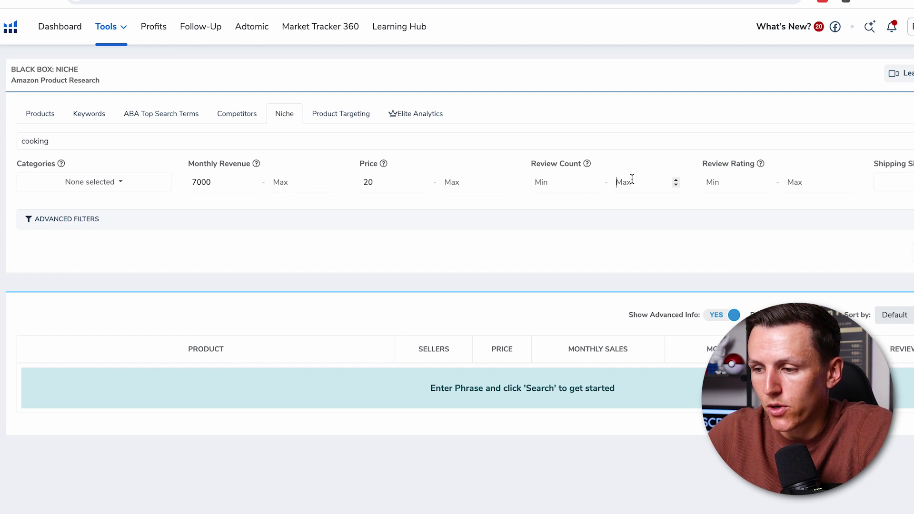
type("700")
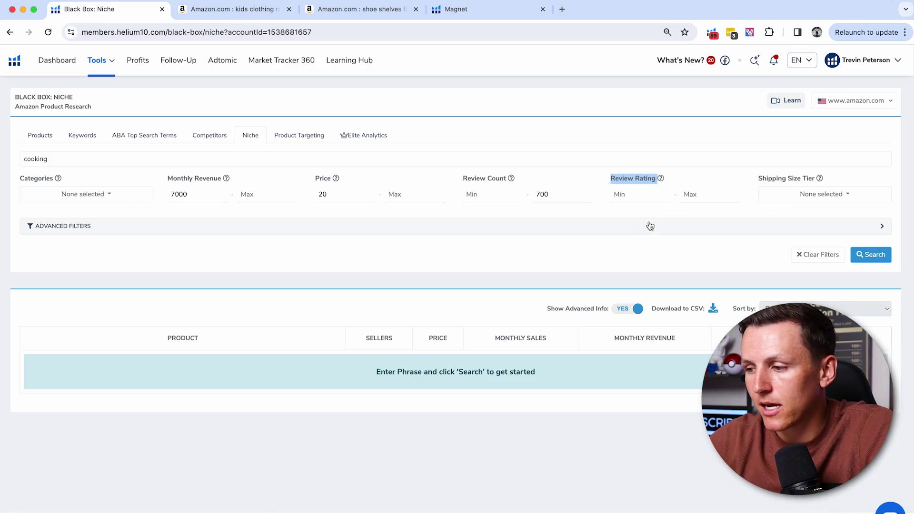
left_click(650, 225)
left_click(696, 196)
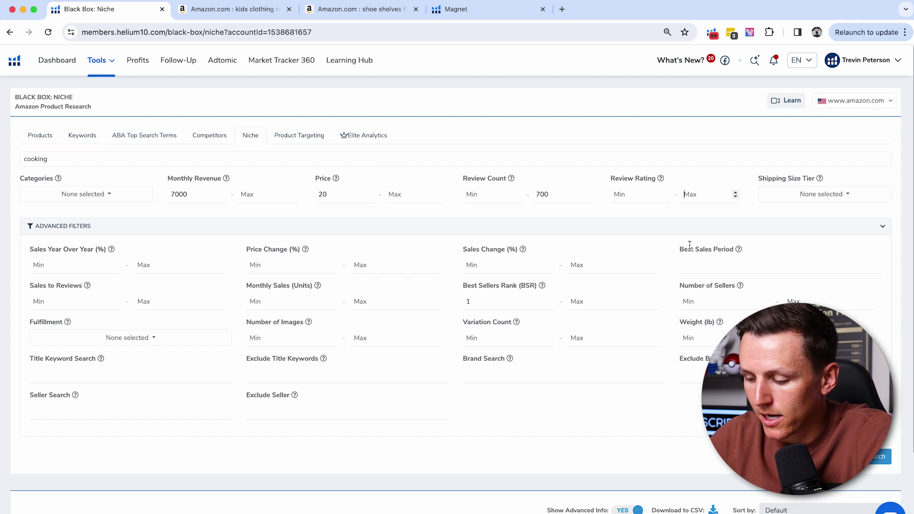
type("4.6")
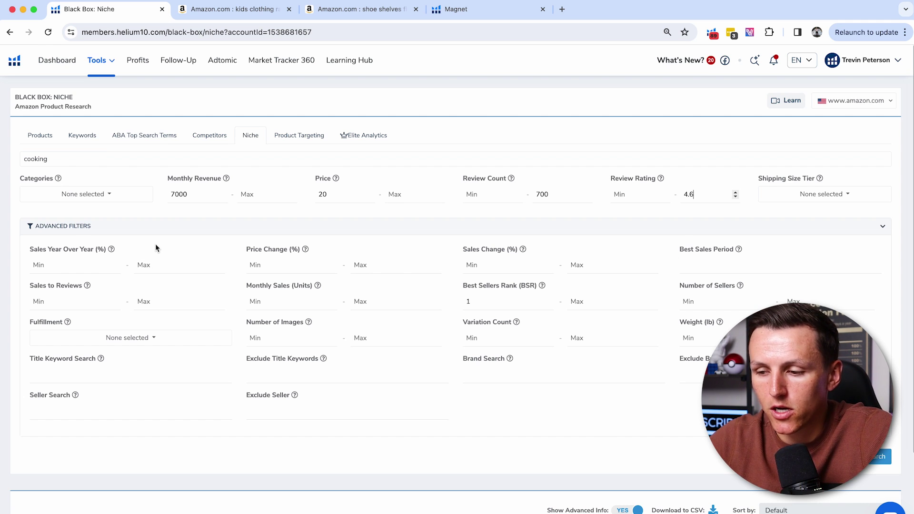
scroll(155, 243, "down", 1)
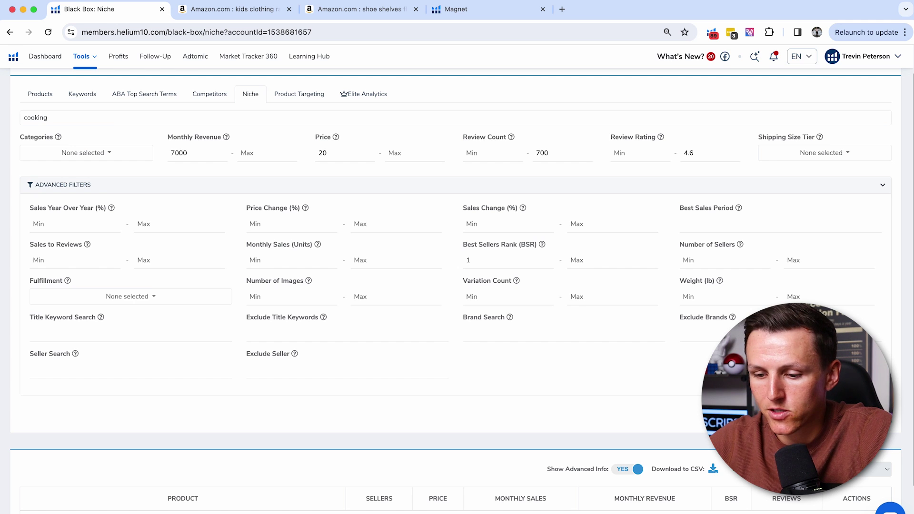
scroll(474, 284, "up", 2)
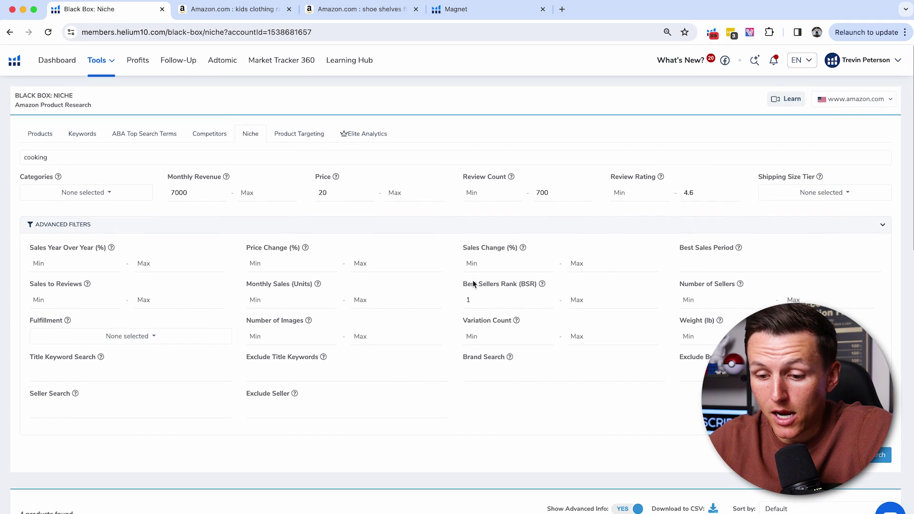
- Scroll through the cooking results ($176,028.62 revenue, 220 average reviews), then back to the filters
scroll(464, 285, "down", 5)
scroll(442, 312, "down", 1)
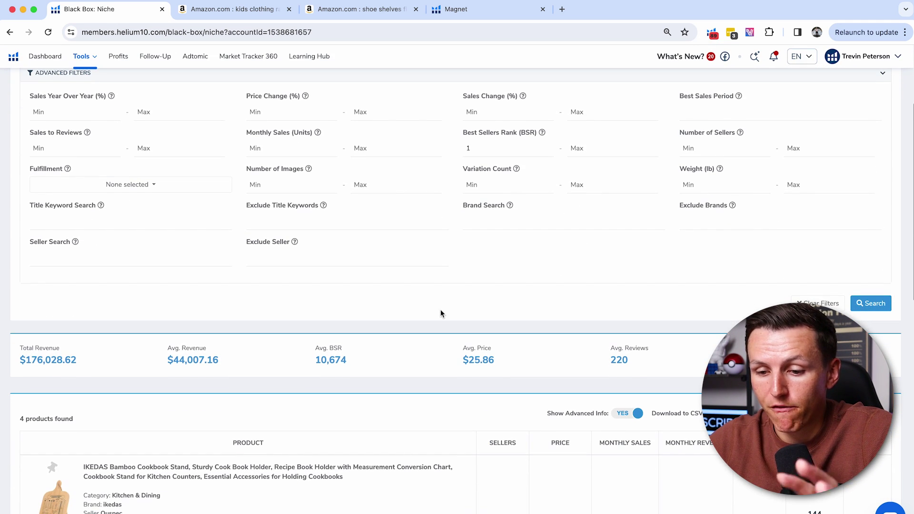
scroll(441, 313, "down", 2)
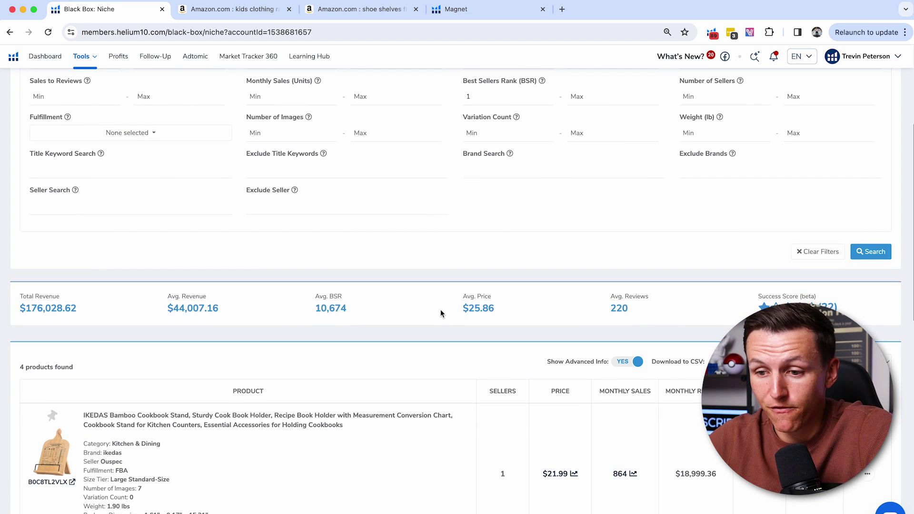
scroll(440, 311, "up", 4)
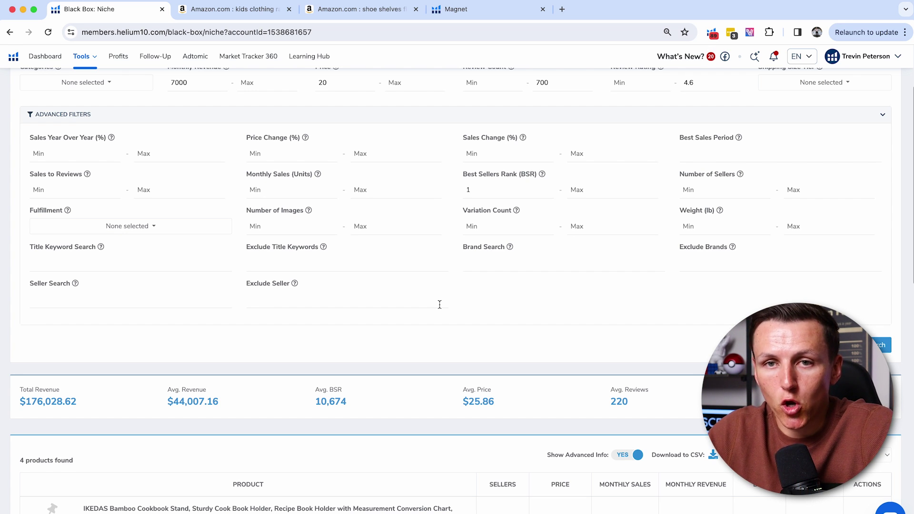
scroll(440, 304, "down", 3)
scroll(440, 305, "down", 3)
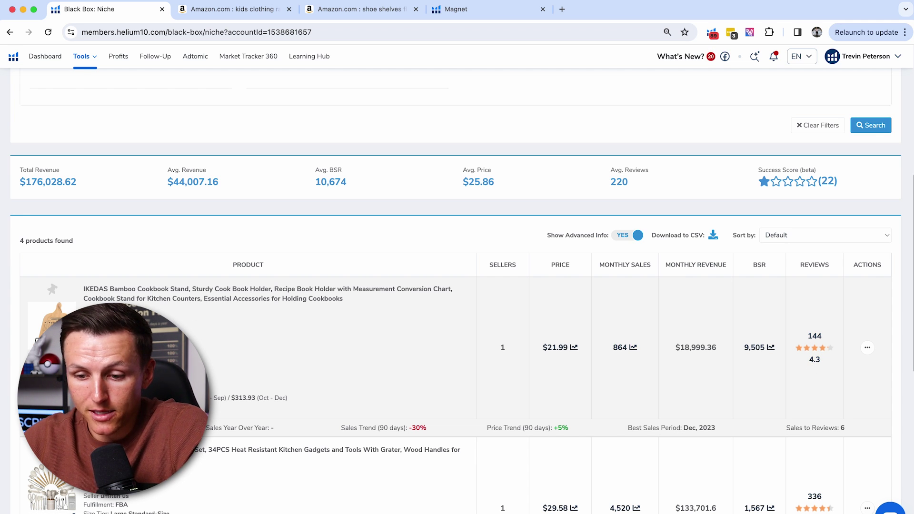
scroll(157, 329, "down", 4)
scroll(153, 330, "down", 2)
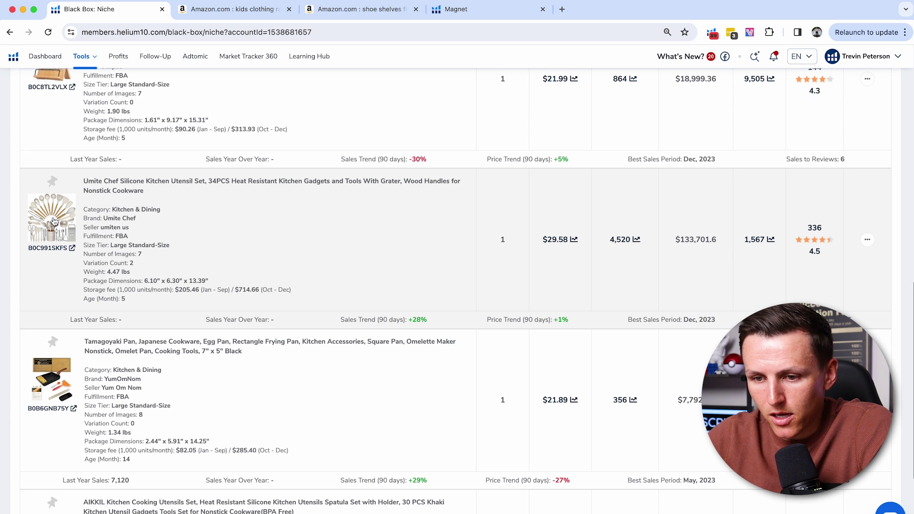
scroll(54, 248, "up", 2)
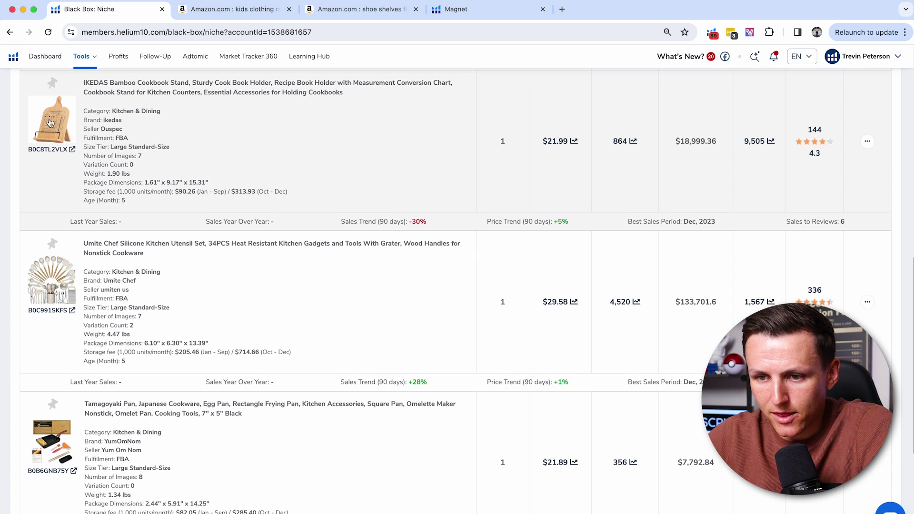
scroll(52, 317, "down", 4)
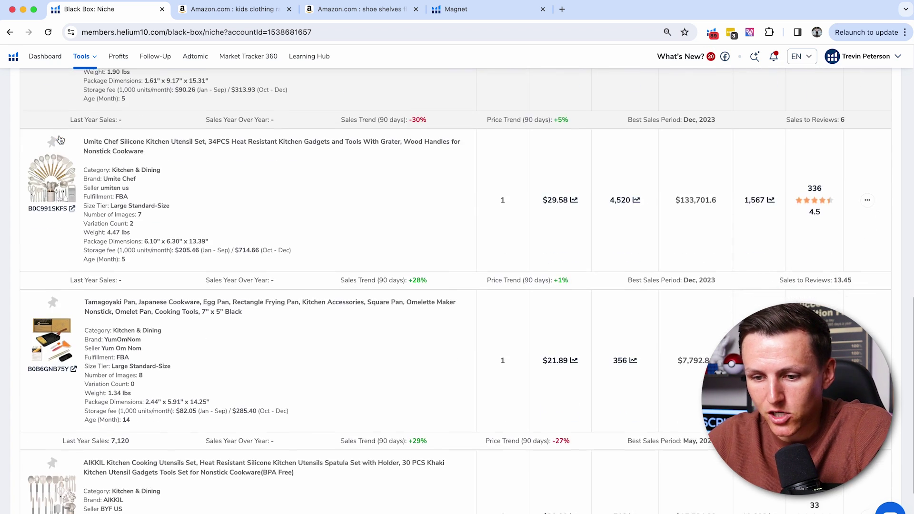
scroll(52, 316, "up", 12)
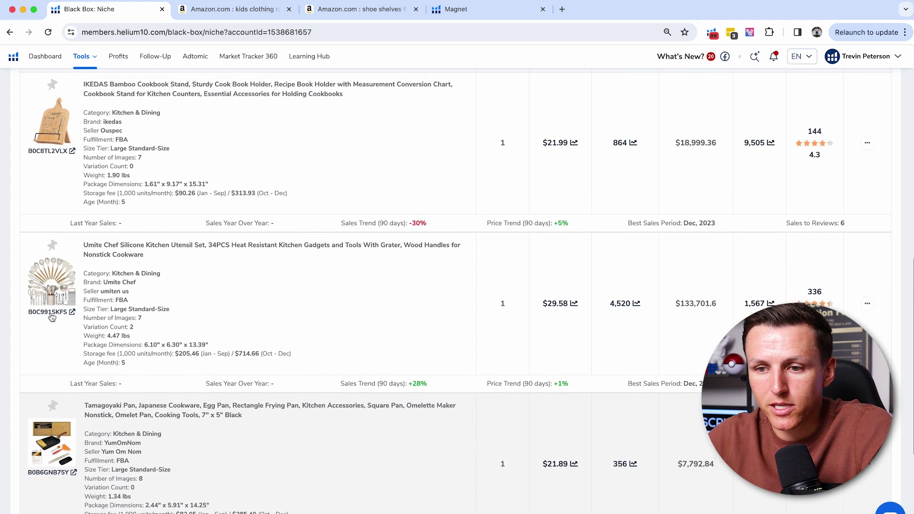
scroll(52, 317, "up", 4)
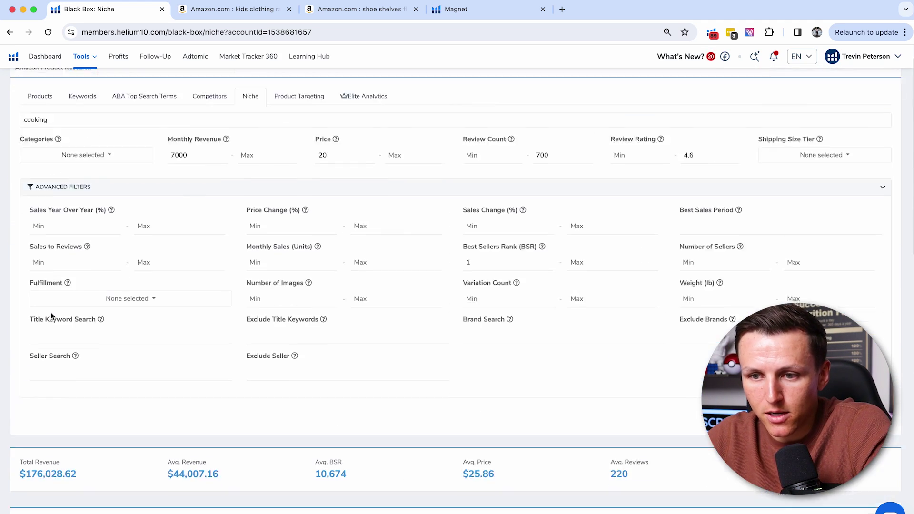
- Replace the keyword cooking with baking and run the niche search, finding 7 products
double_click(81, 160)
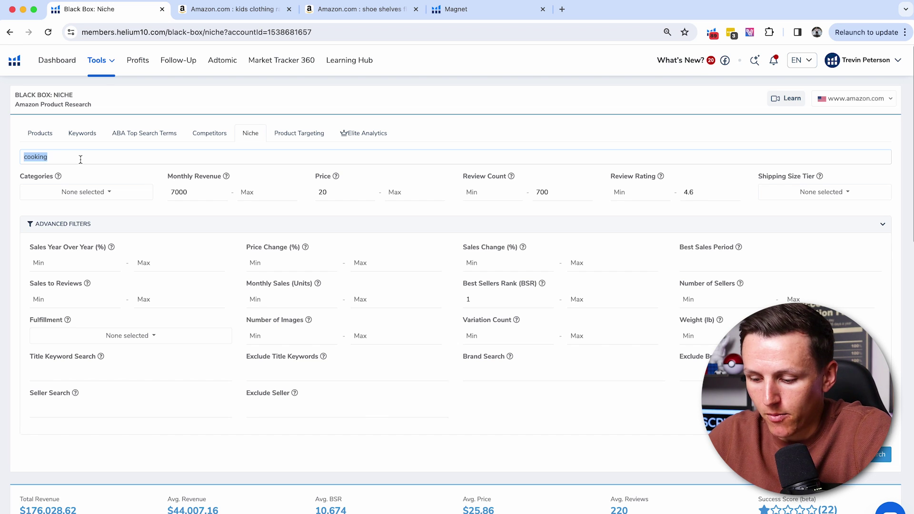
type("baking")
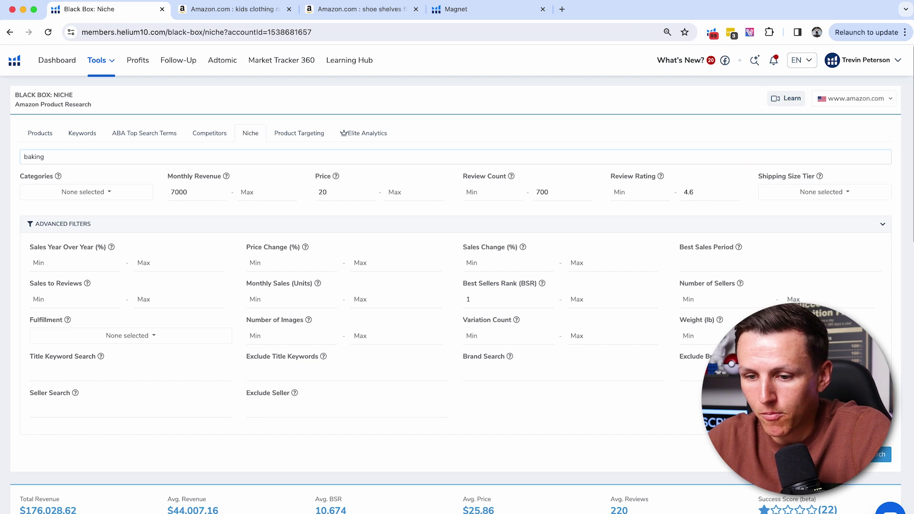
key("Return")
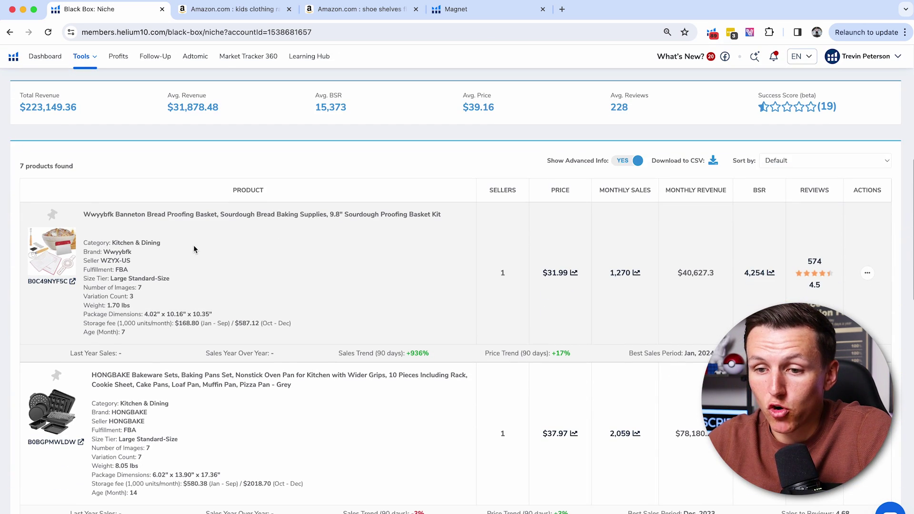
left_click_drag(19, 165, 71, 169)
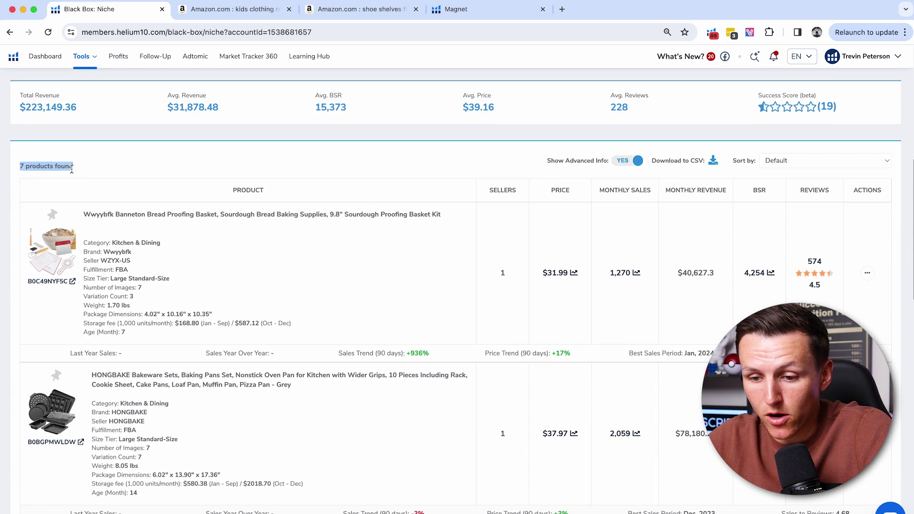
- Scroll through the 7 baking results, then switch to Black Box Keywords research
scroll(78, 225, "down", 6)
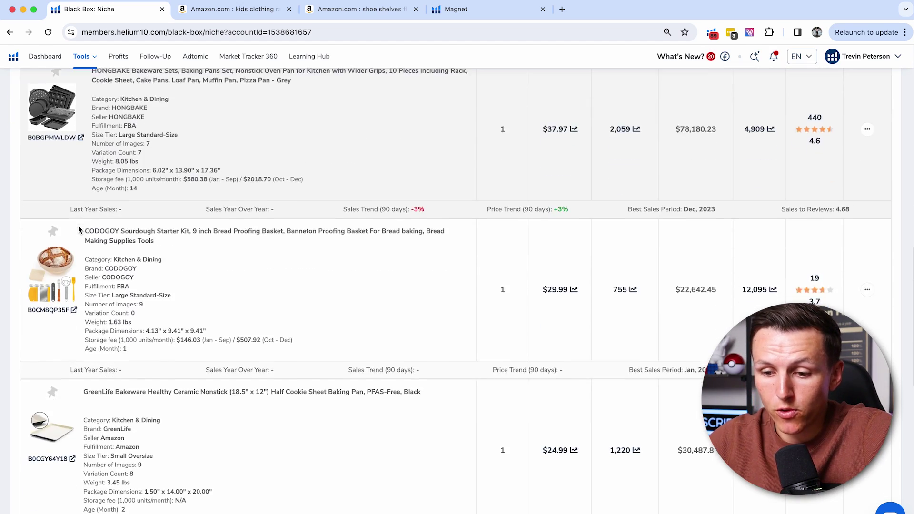
scroll(79, 229, "down", 7)
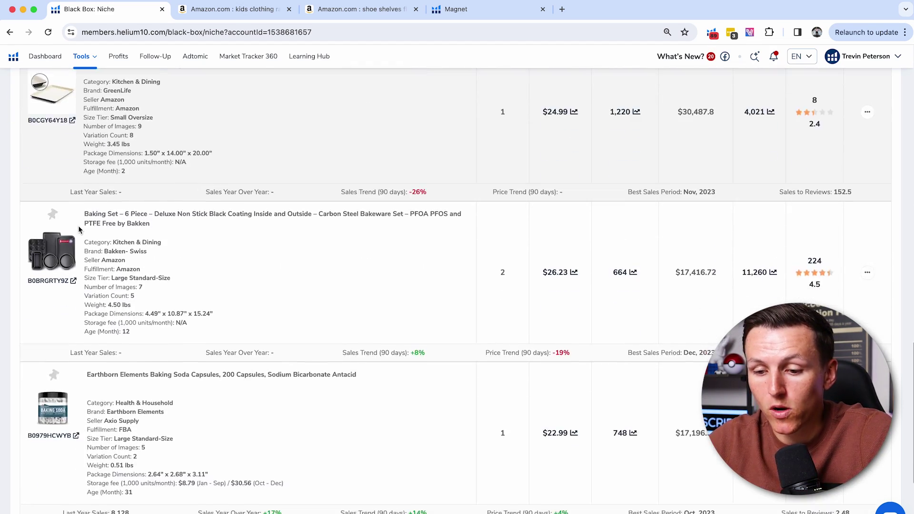
scroll(79, 230, "down", 3)
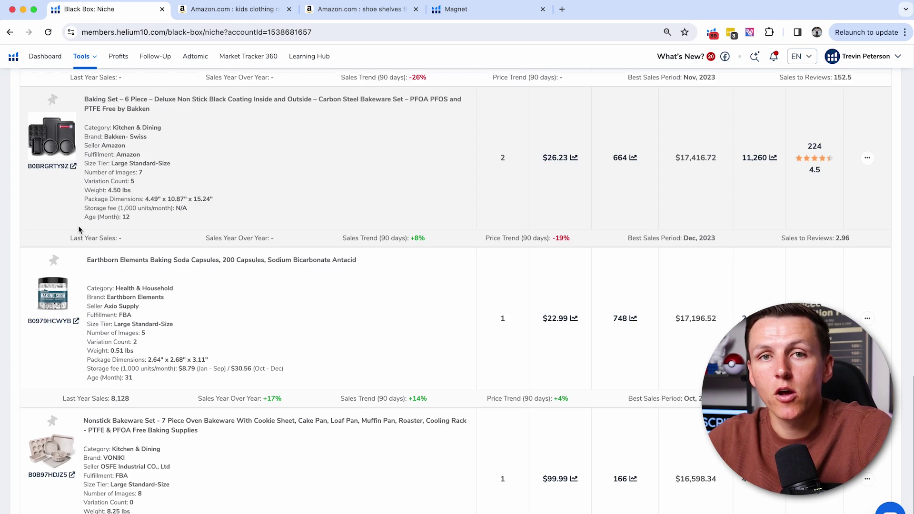
scroll(78, 229, "up", 6)
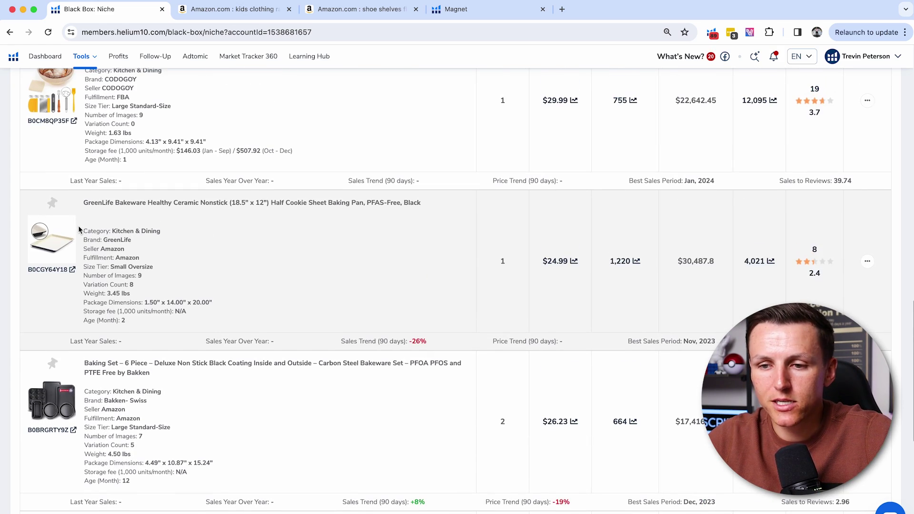
scroll(78, 230, "up", 12)
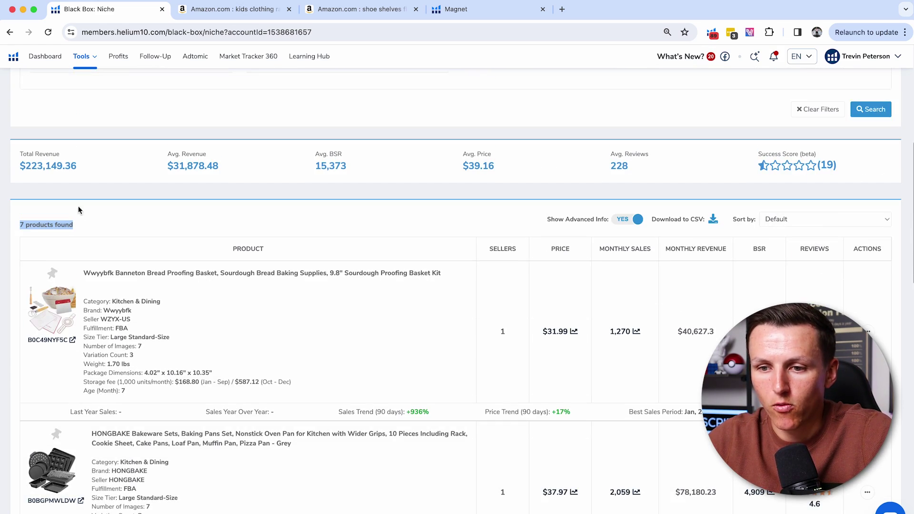
scroll(74, 119, "up", 4)
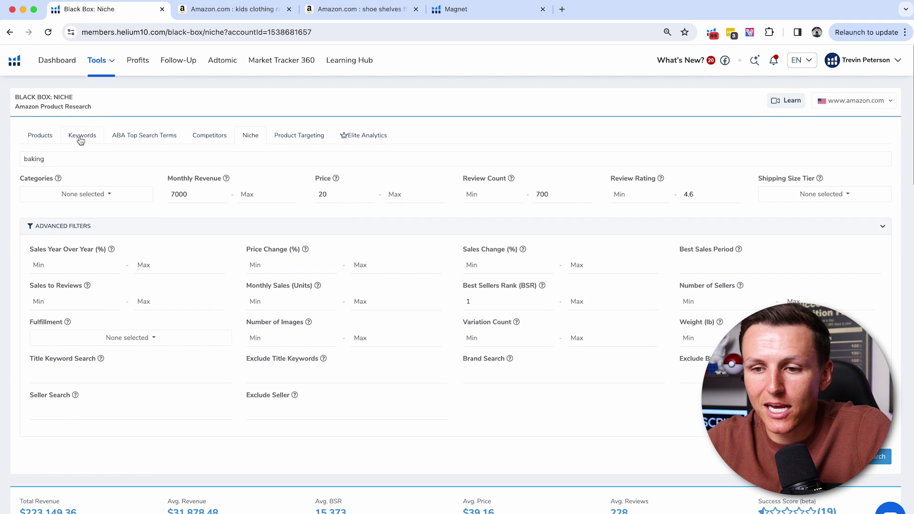
left_click(84, 138)
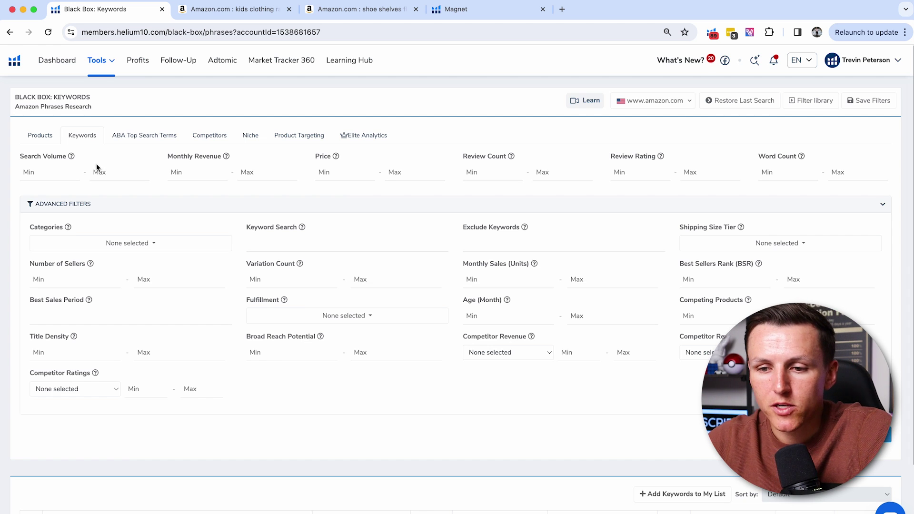
- Set keyword filters: volume min 3000, revenue min 10000, price min 20, reviews max 400, rating max 4.5
left_click_drag(20, 157, 77, 157)
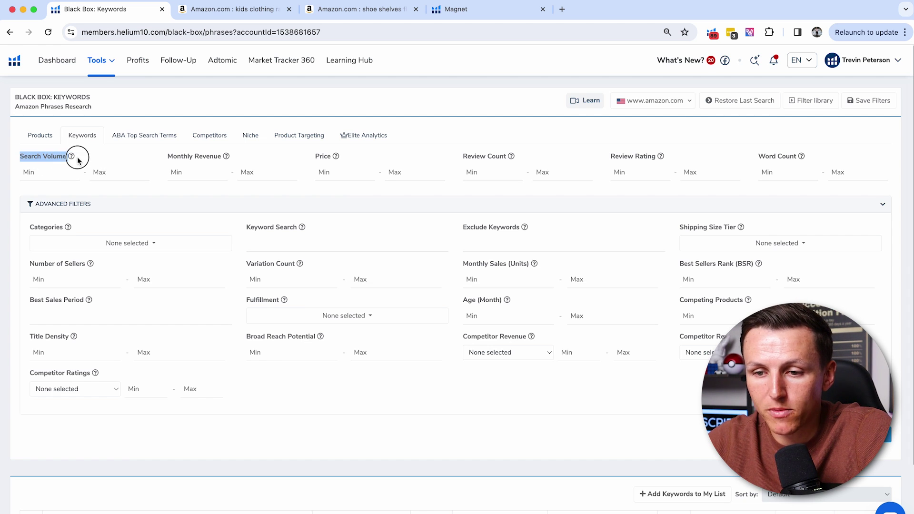
left_click(46, 176)
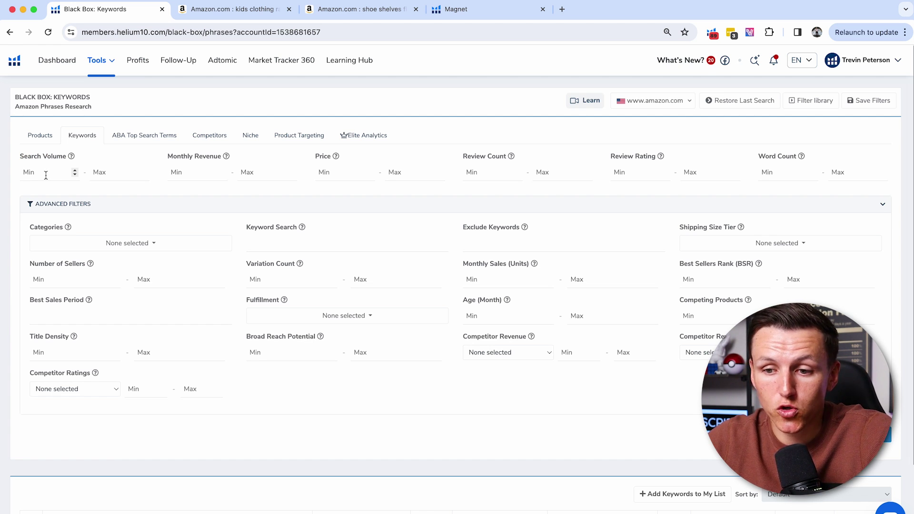
type("3000")
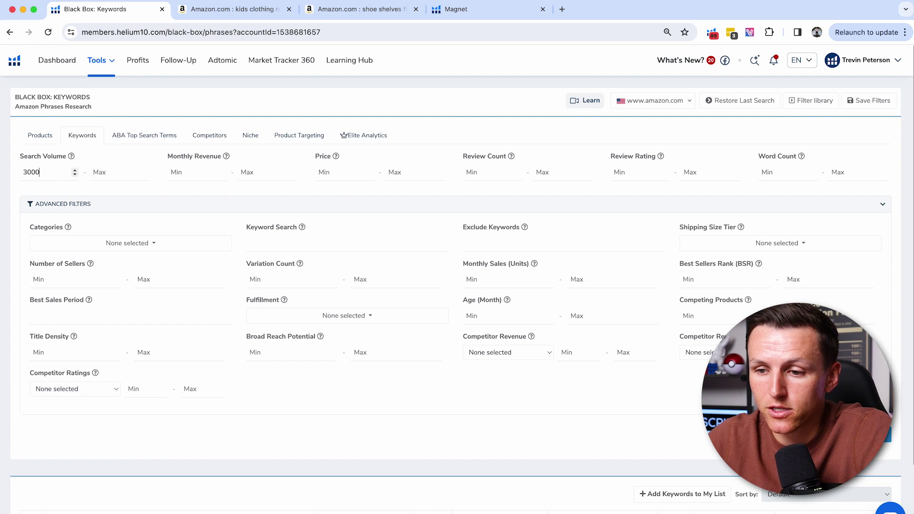
left_click(185, 172)
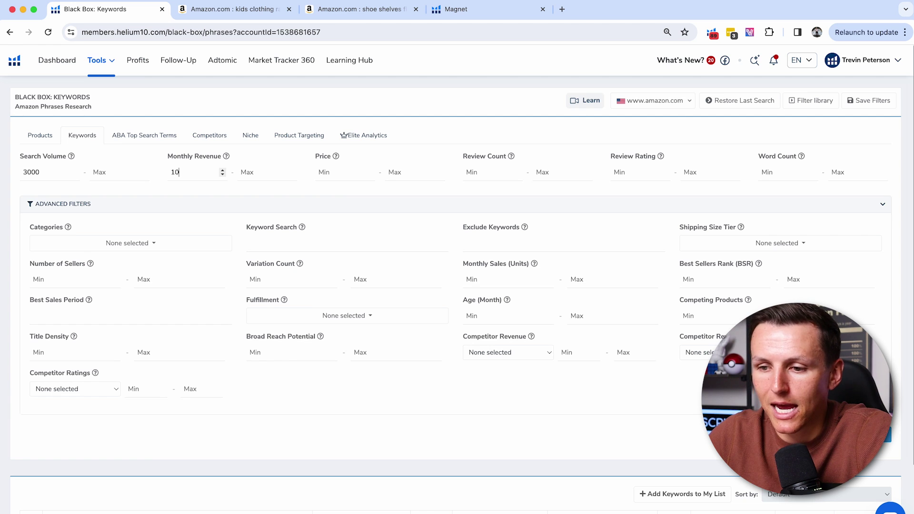
type("100000")
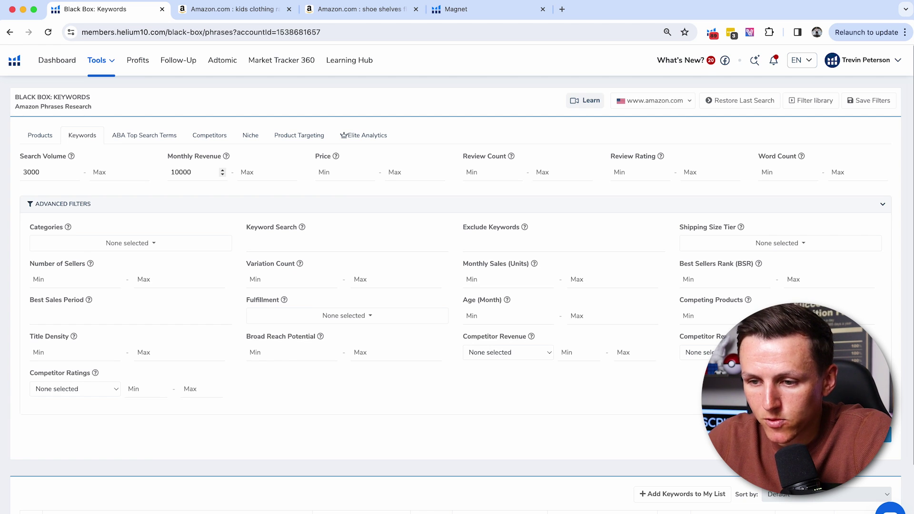
left_click(353, 169)
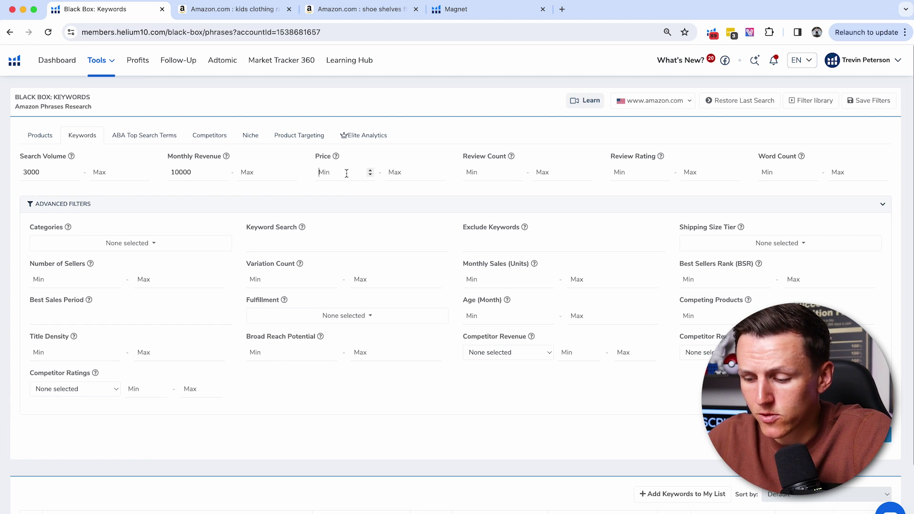
type("20")
left_click(544, 168)
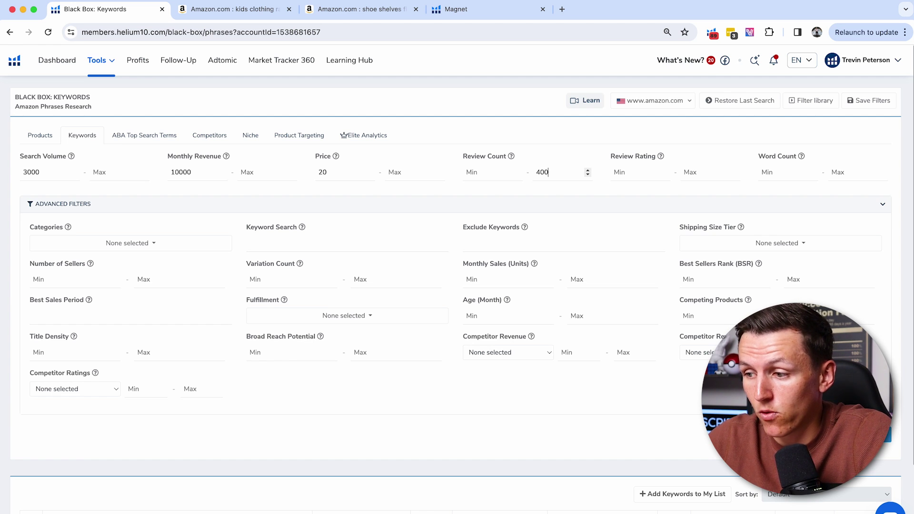
type("400")
left_click(689, 169)
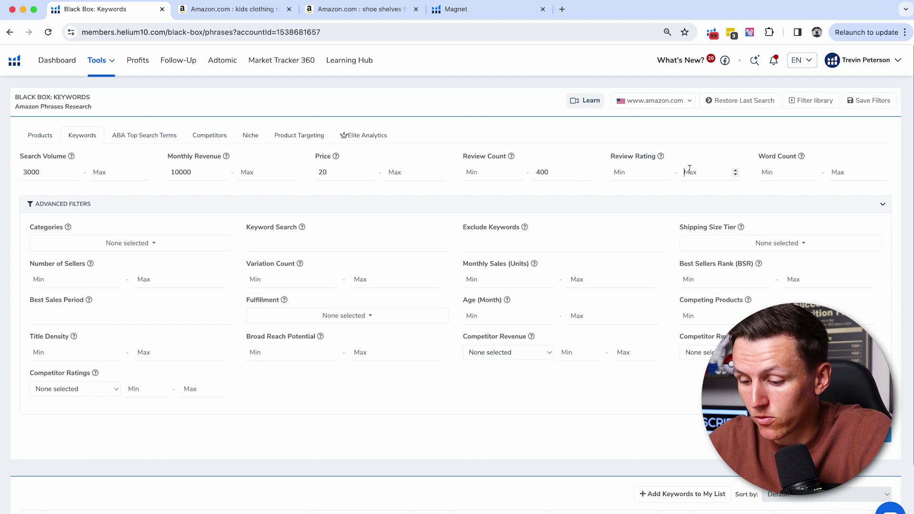
type("4.5")
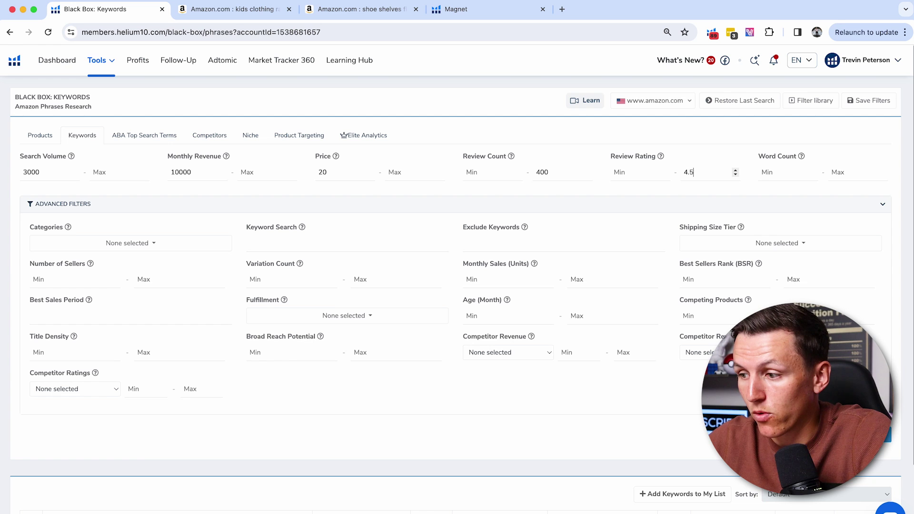
- Restrict the category to Sports & Outdoors and run the keyword search, finding 181 phrases
left_click(138, 242)
scroll(123, 294, "down", 1)
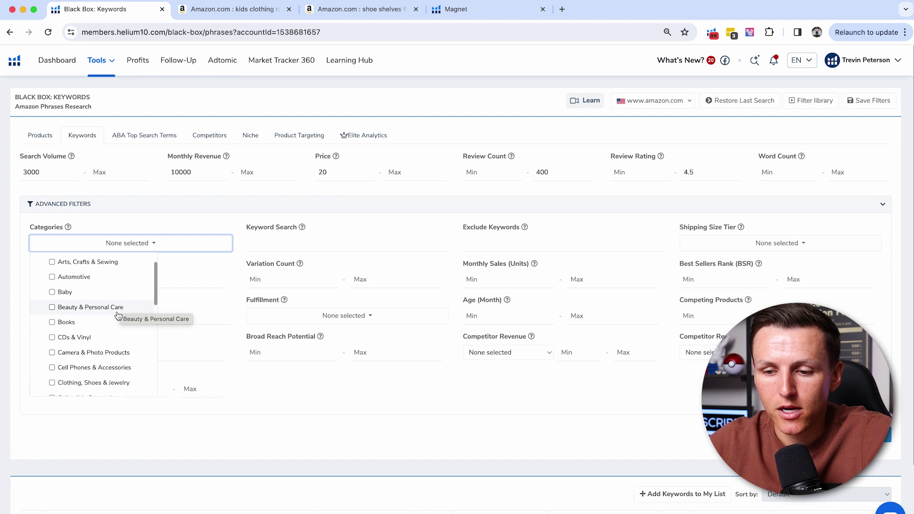
scroll(115, 312, "down", 1)
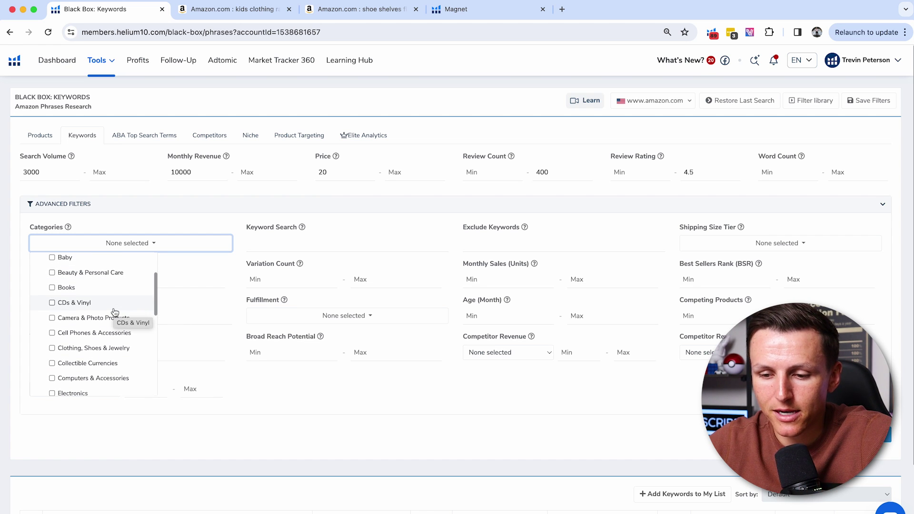
scroll(116, 312, "down", 1)
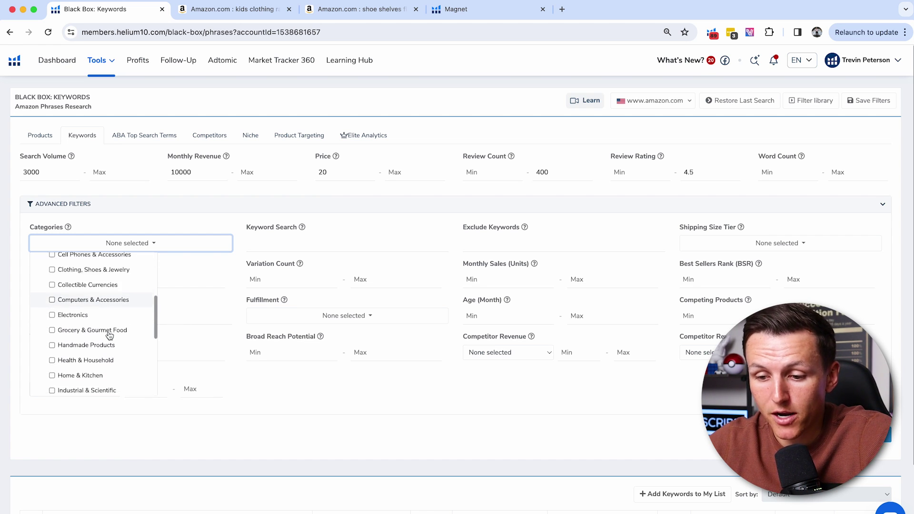
scroll(109, 335, "down", 3)
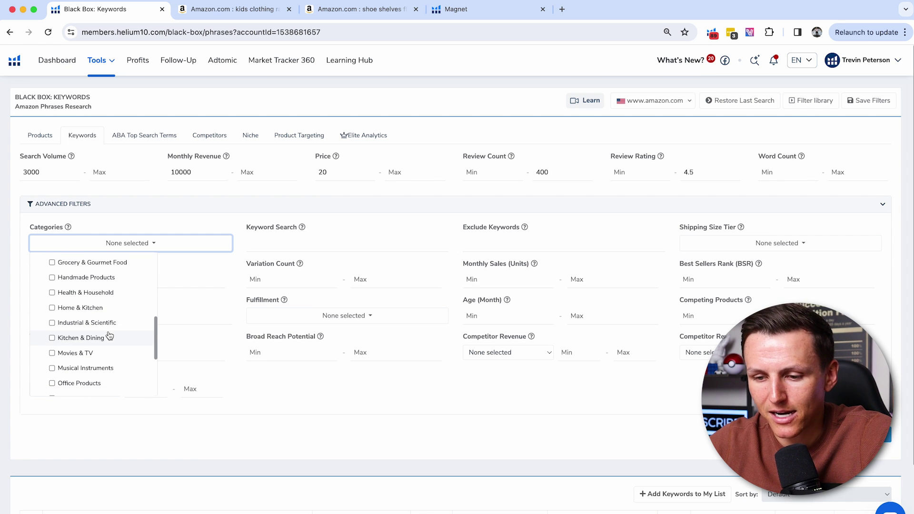
scroll(110, 324, "down", 3)
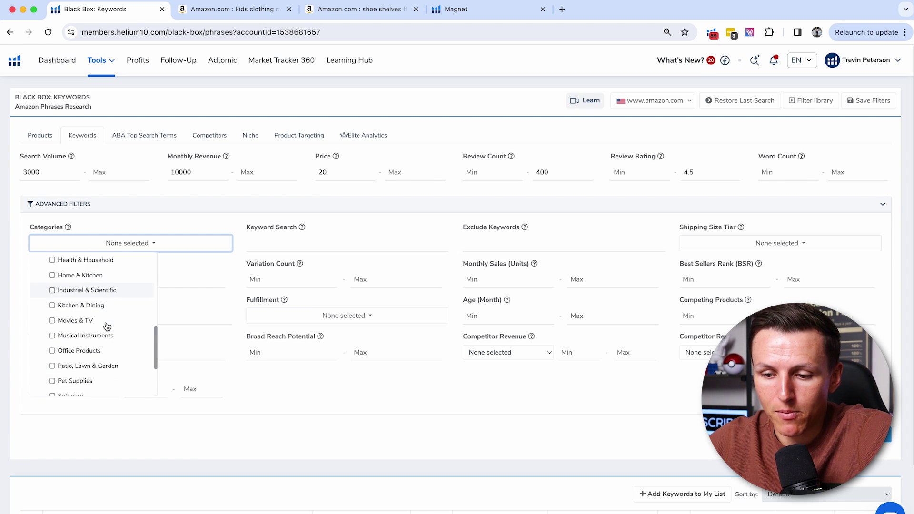
scroll(99, 360, "down", 2)
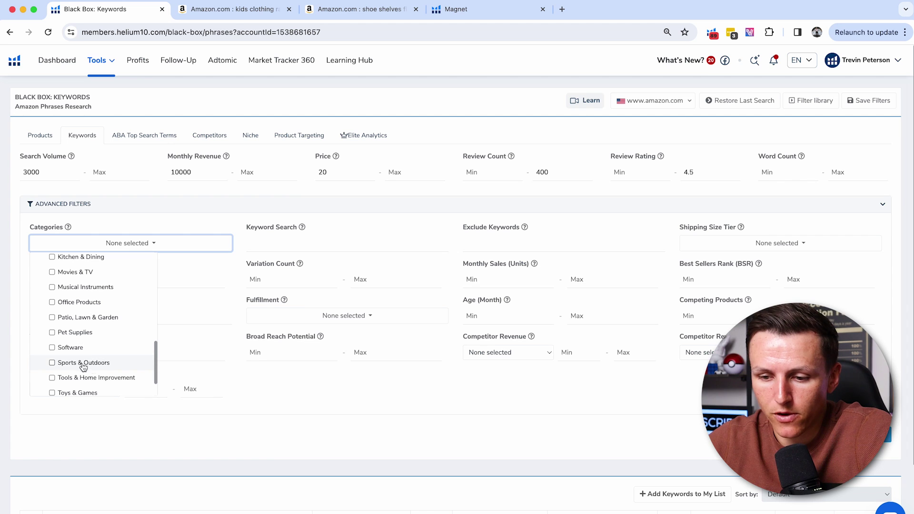
left_click(83, 364)
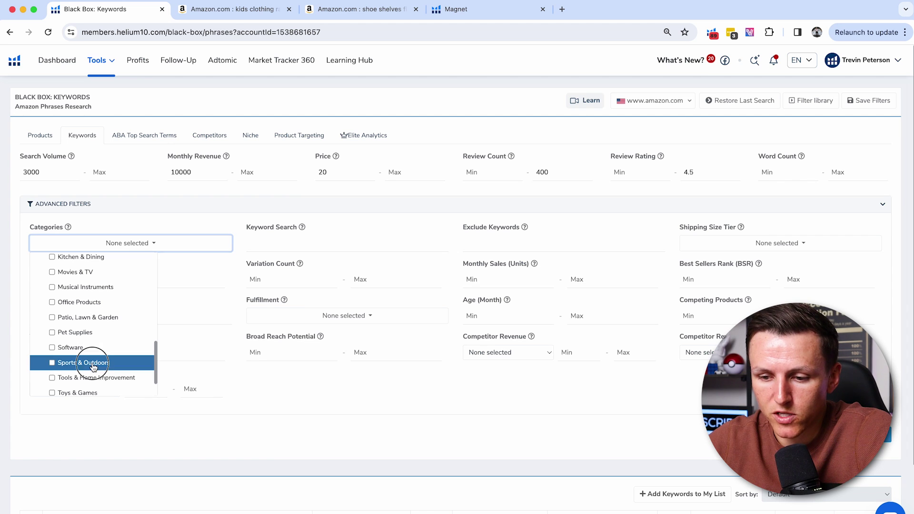
left_click(439, 401)
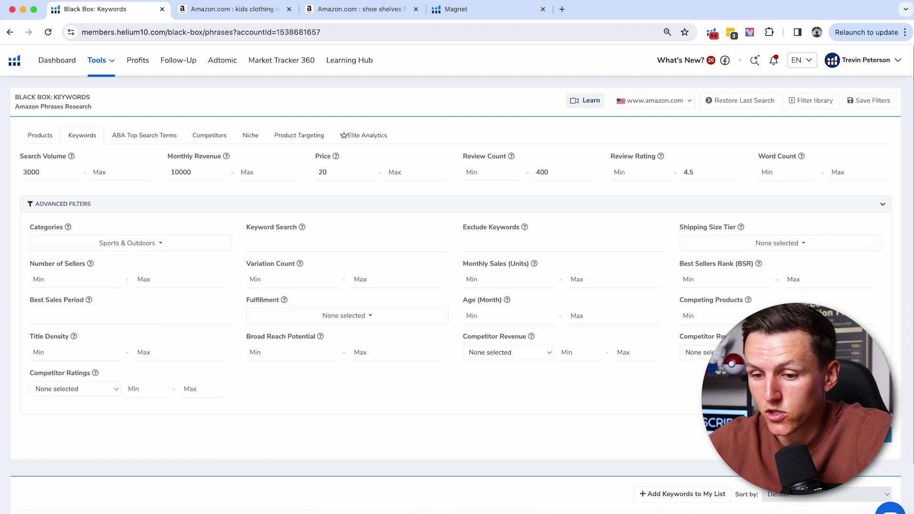
left_click(861, 435)
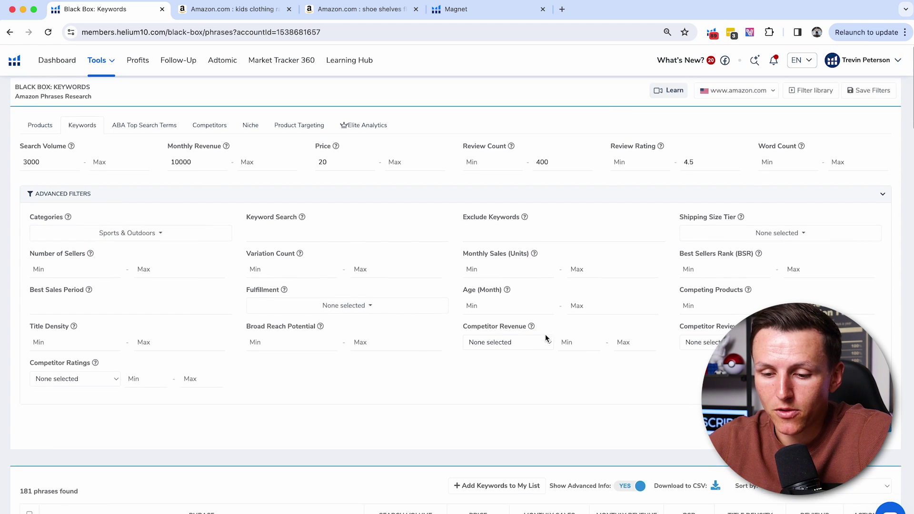
scroll(243, 387, "down", 3)
left_click_drag(19, 394, 86, 395)
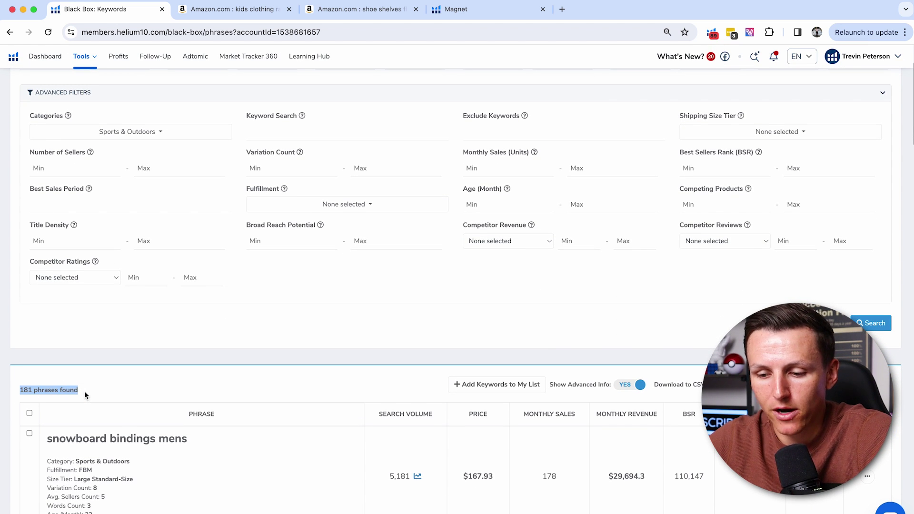
scroll(85, 390, "down", 5)
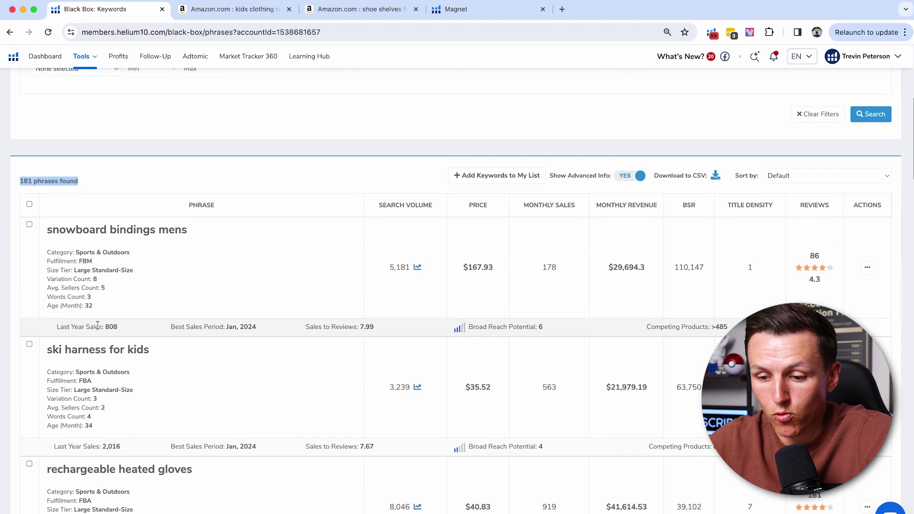
scroll(97, 325, "down", 2)
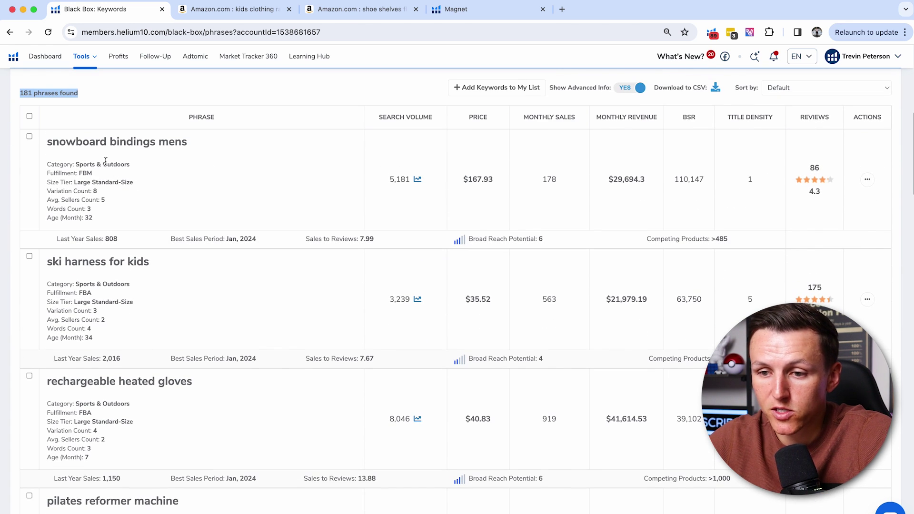
scroll(105, 161, "down", 7)
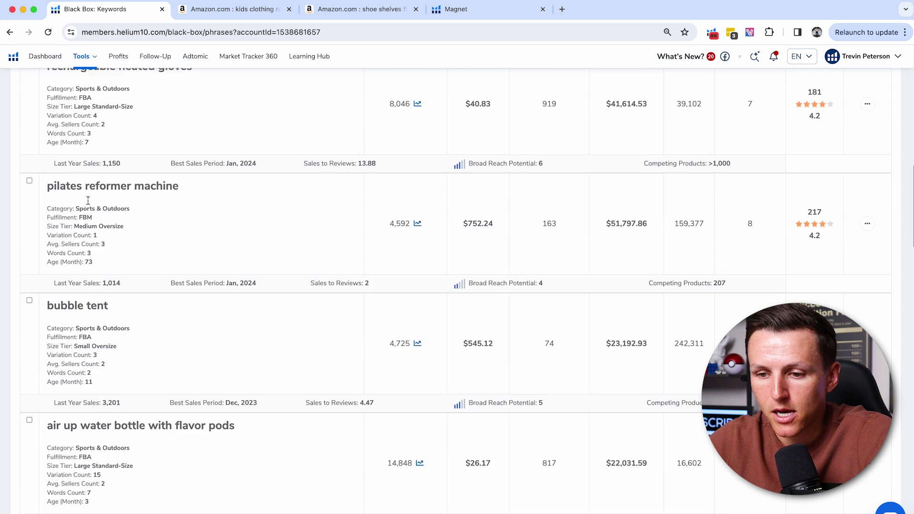
scroll(88, 200, "down", 1)
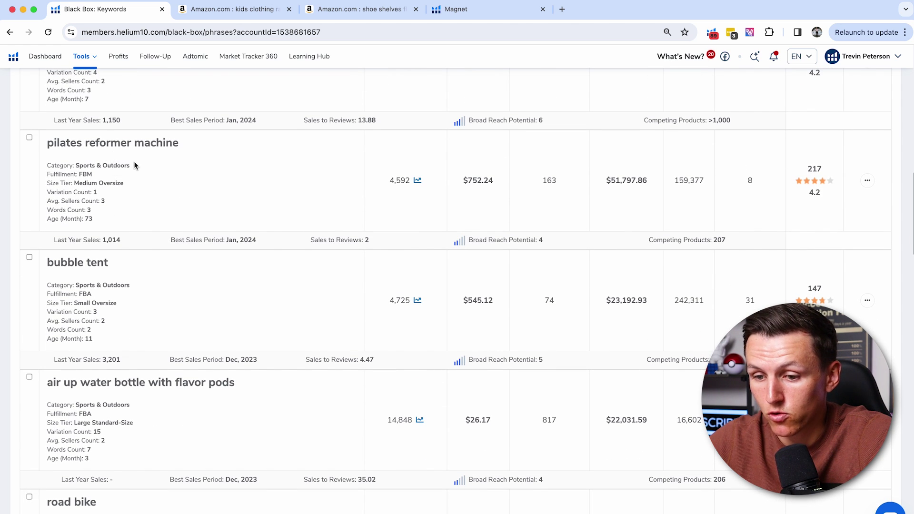
left_click_drag(48, 263, 119, 265)
scroll(118, 265, "down", 3)
scroll(118, 267, "down", 5)
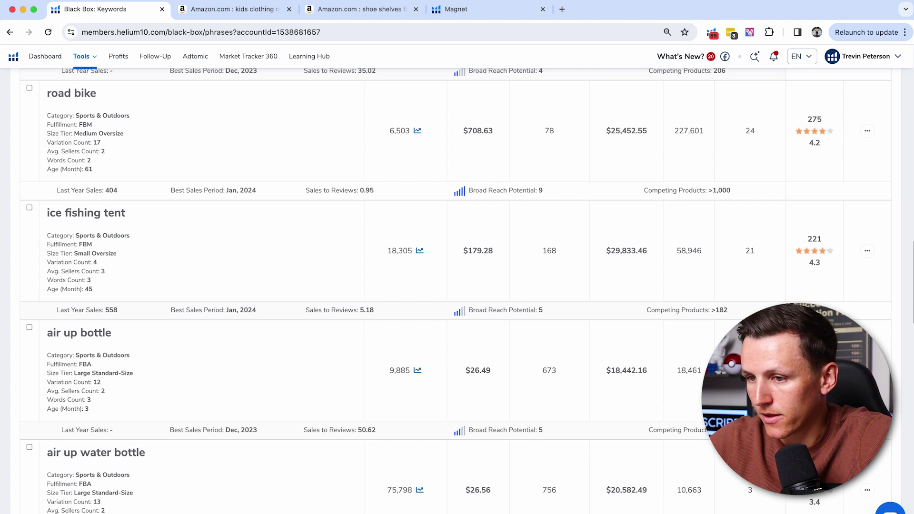
left_click(638, 333)
- Review the Amazon air up bottle listings with Xray cards, then return to the Black Box keyword list
scroll(373, 345, "down", 2)
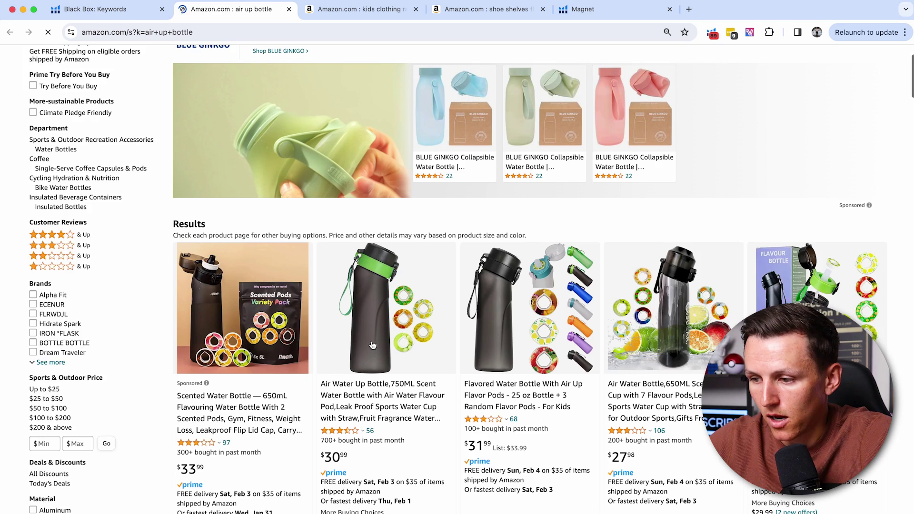
scroll(373, 345, "down", 5)
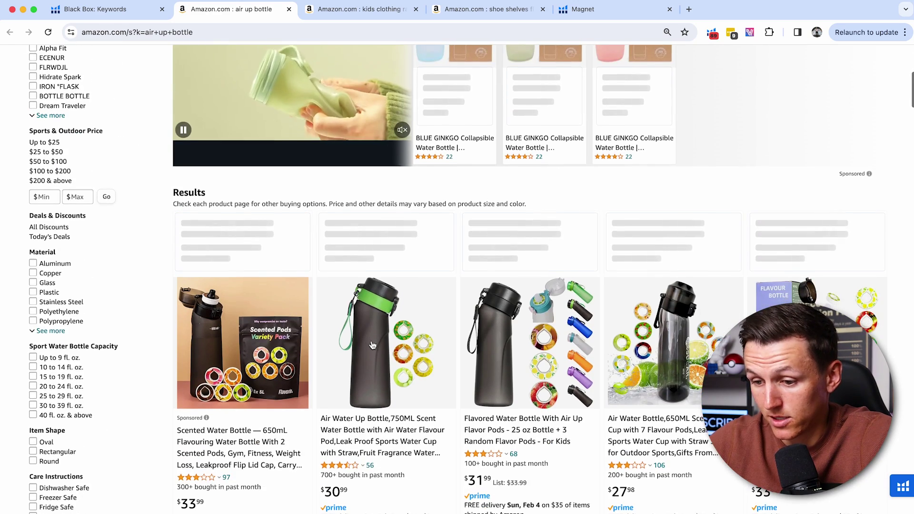
scroll(372, 345, "down", 2)
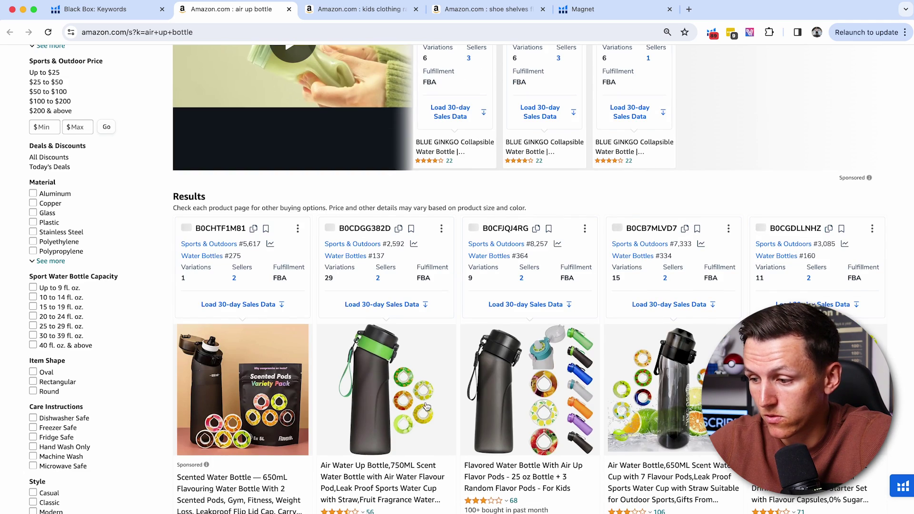
scroll(427, 407, "down", 3)
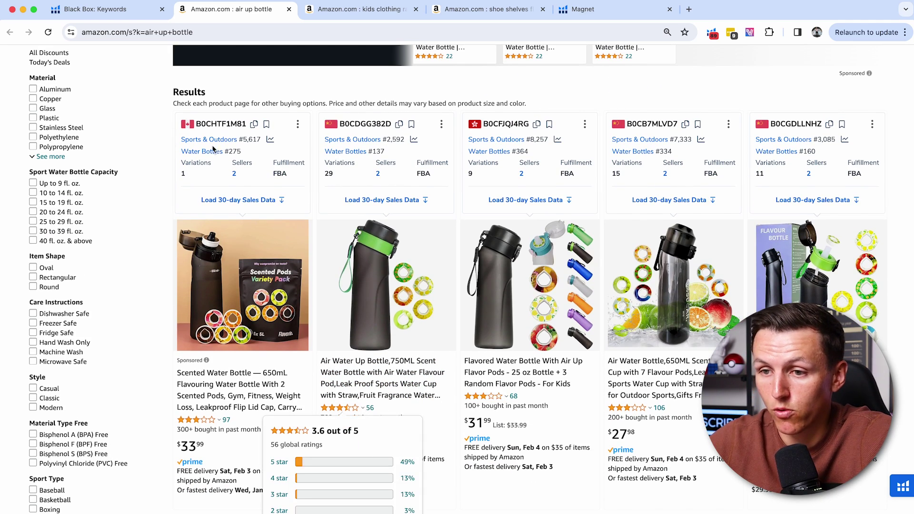
left_click(100, 9)
scroll(139, 311, "down", 2)
scroll(139, 310, "down", 5)
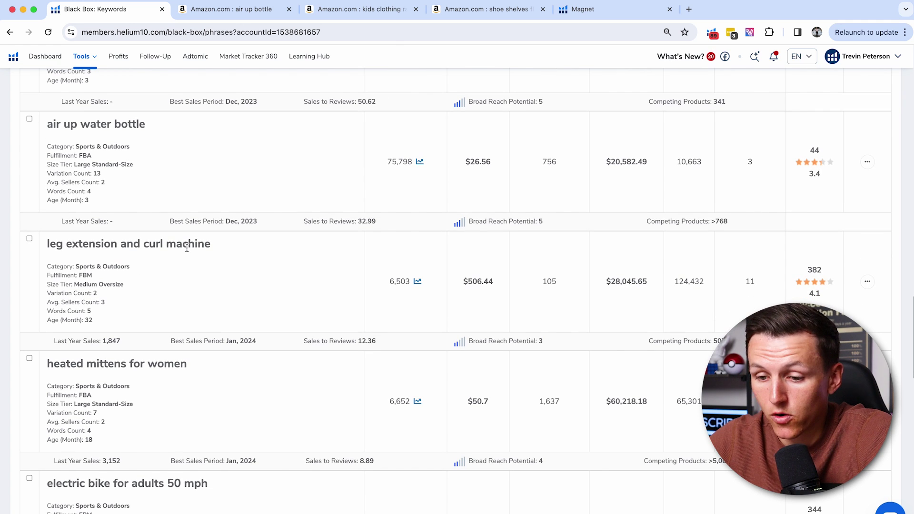
- Scroll the 181 keyword results and go to page 2, showing byrna and scoreboard
scroll(178, 280, "down", 8)
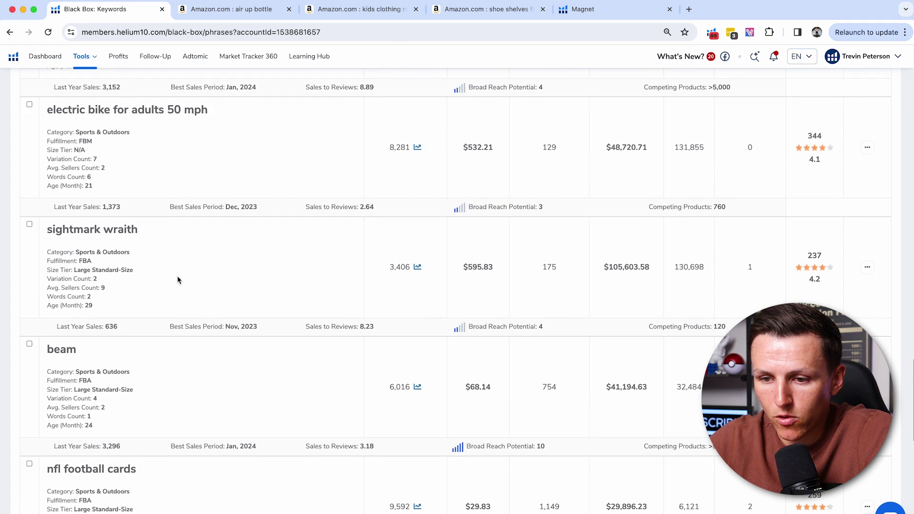
scroll(177, 279, "down", 1)
scroll(127, 191, "down", 3)
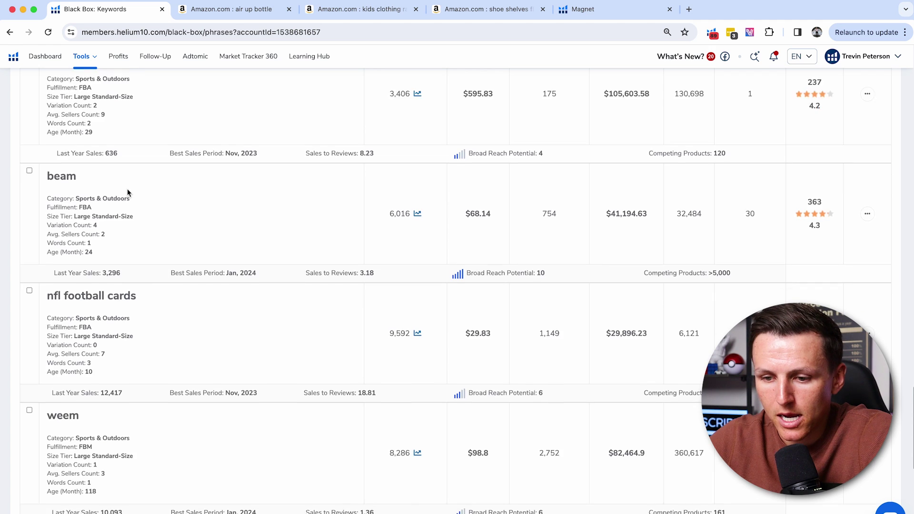
scroll(127, 188, "down", 5)
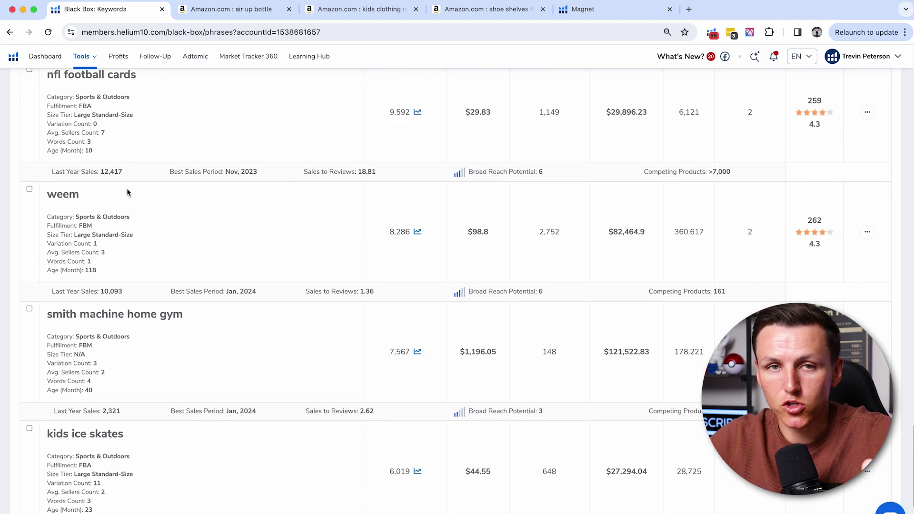
scroll(127, 189, "down", 4)
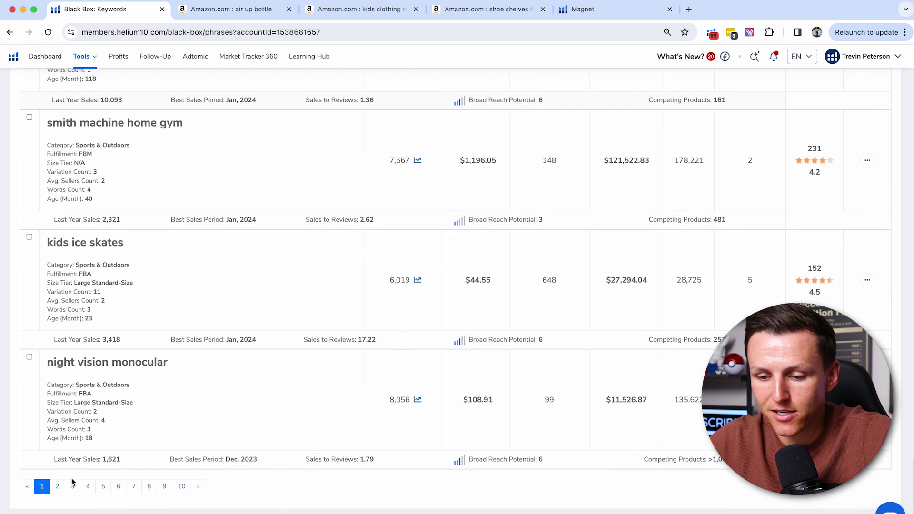
left_click(61, 491)
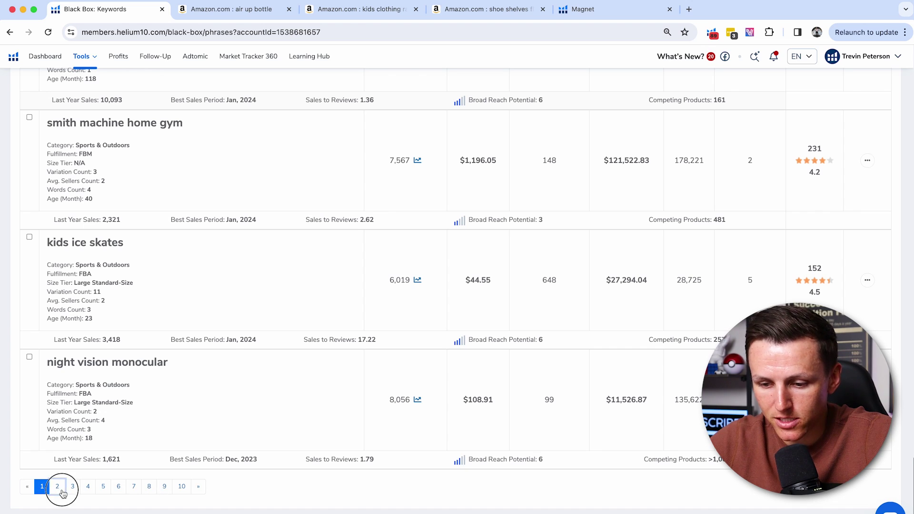
scroll(47, 379, "down", 5)
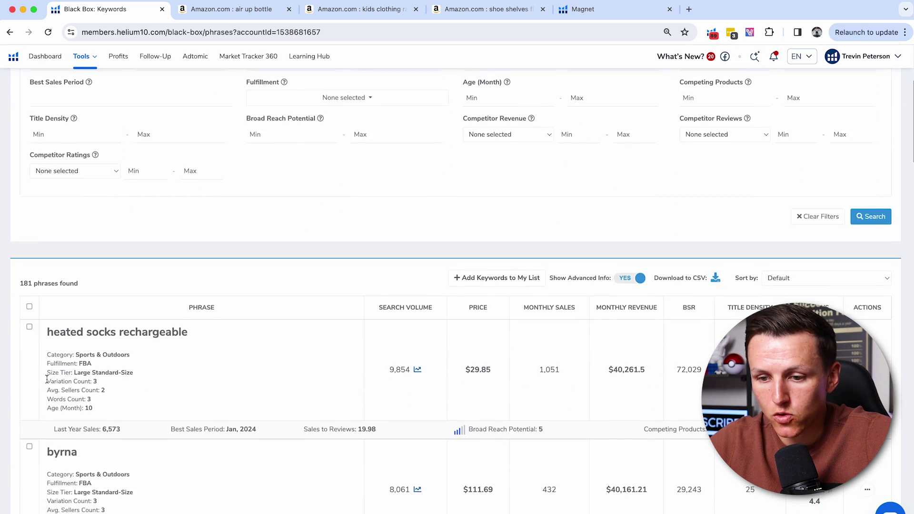
scroll(46, 379, "down", 7)
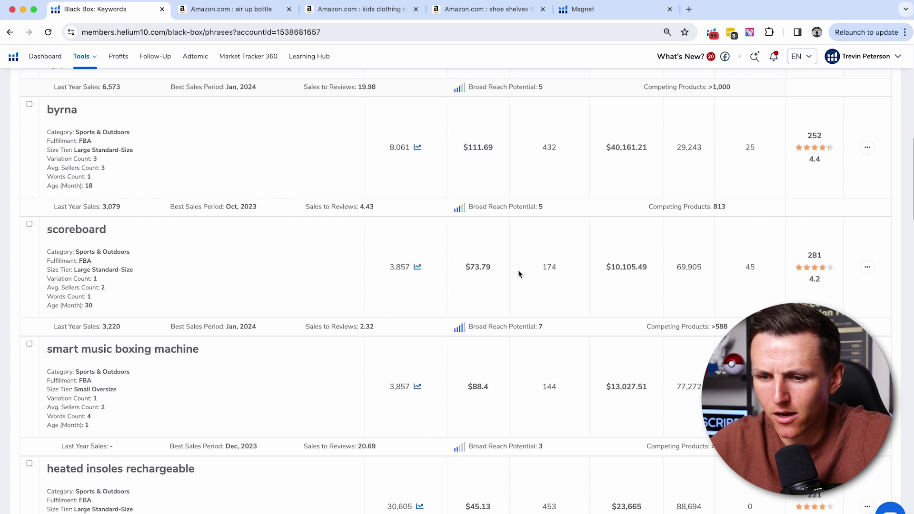
- View scoreboard on Amazon, check the Battery Powered scoreboard's past-month purchases, then return to Black Box
left_click(867, 267)
left_click(843, 286)
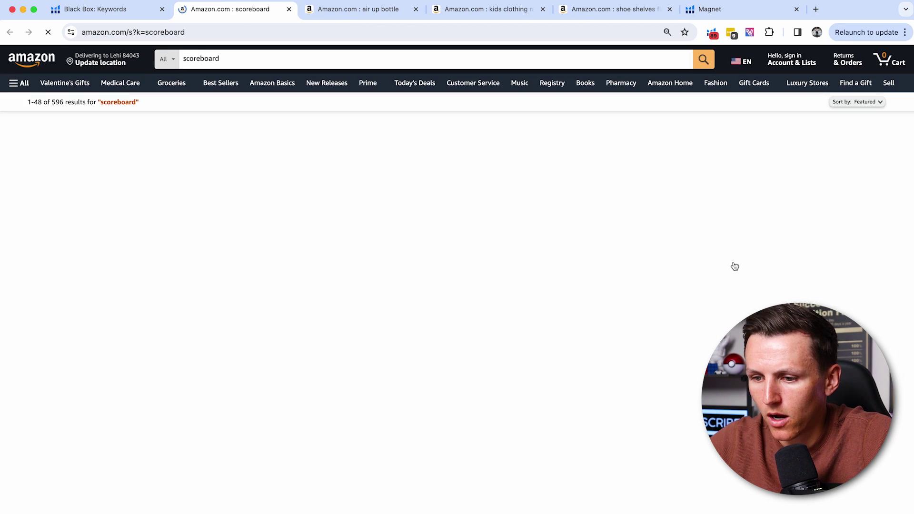
scroll(616, 292, "down", 3)
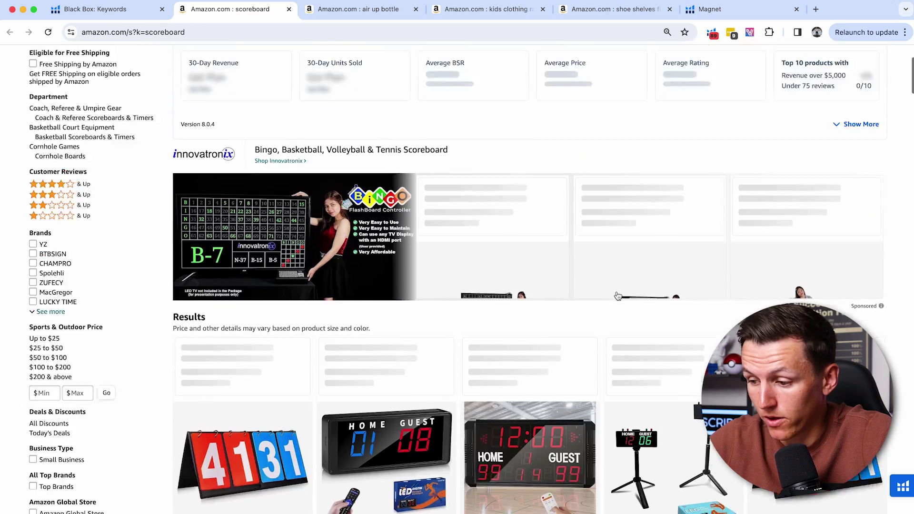
scroll(618, 296, "down", 5)
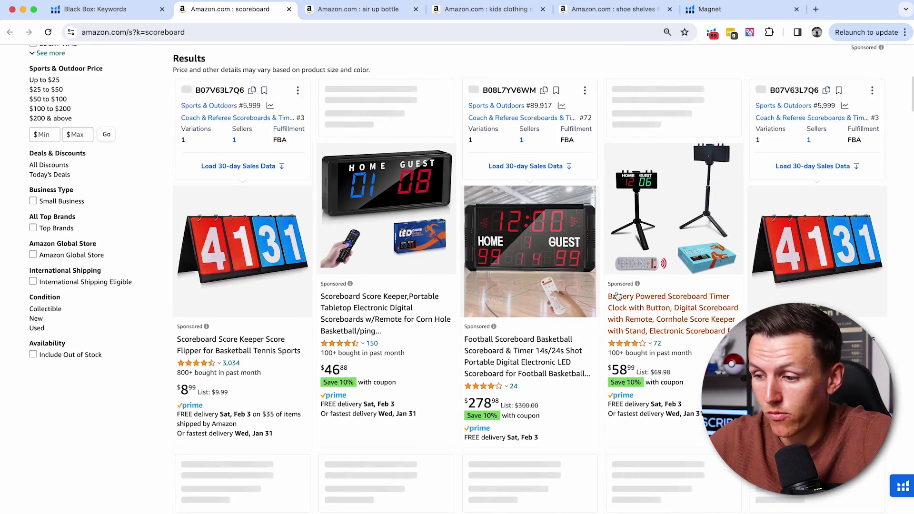
scroll(618, 296, "down", 3)
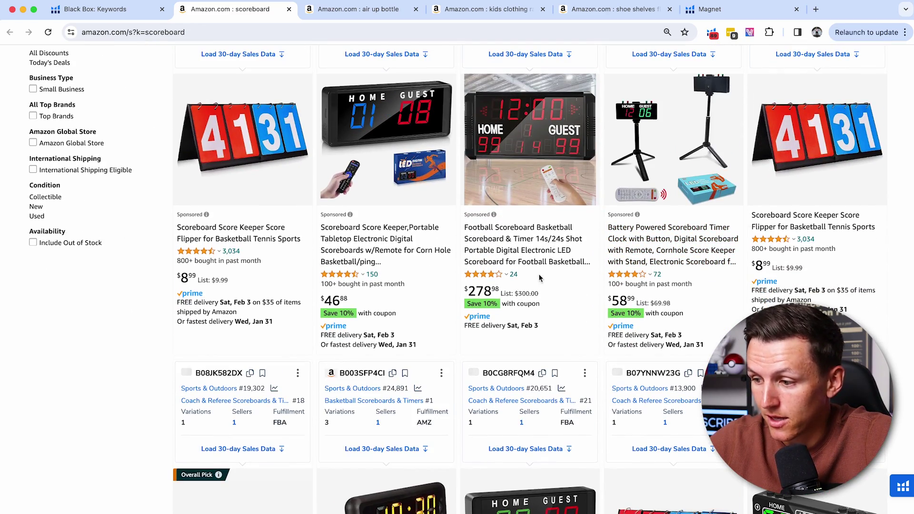
mouse_move(640, 280)
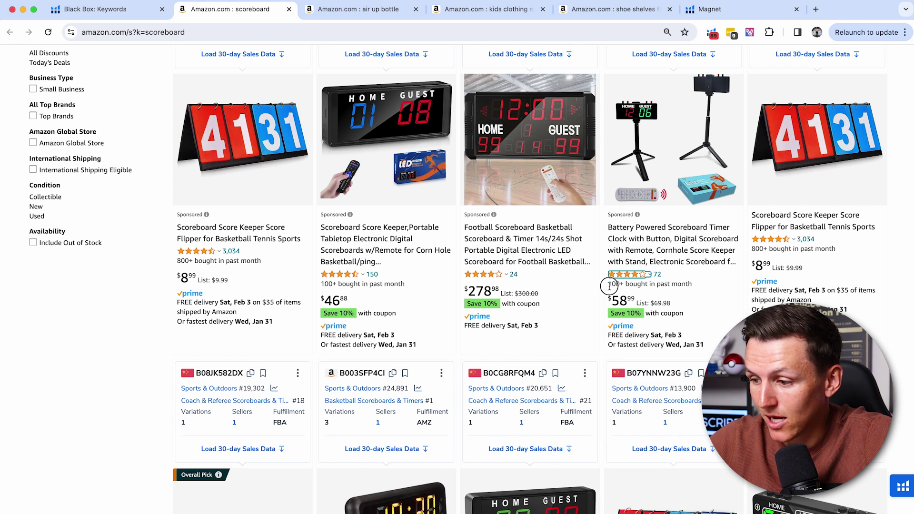
left_click_drag(609, 286, 640, 284)
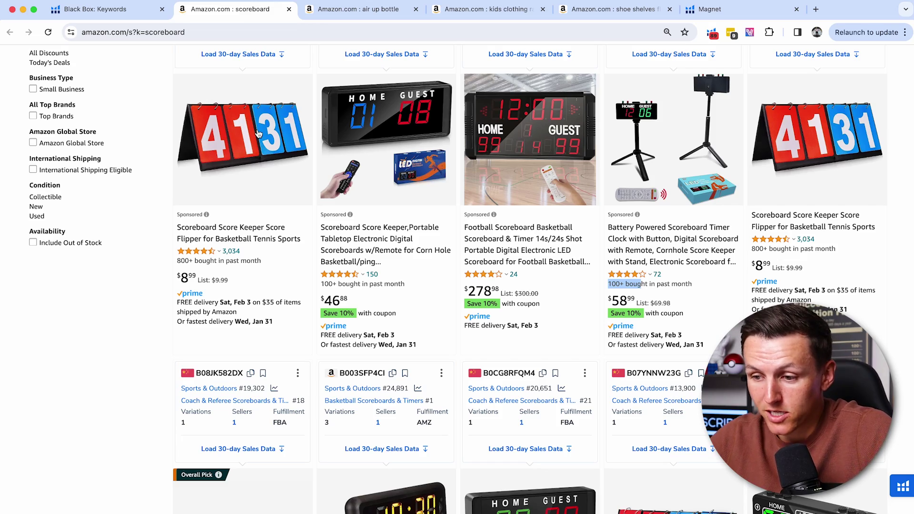
scroll(258, 134, "up", 6)
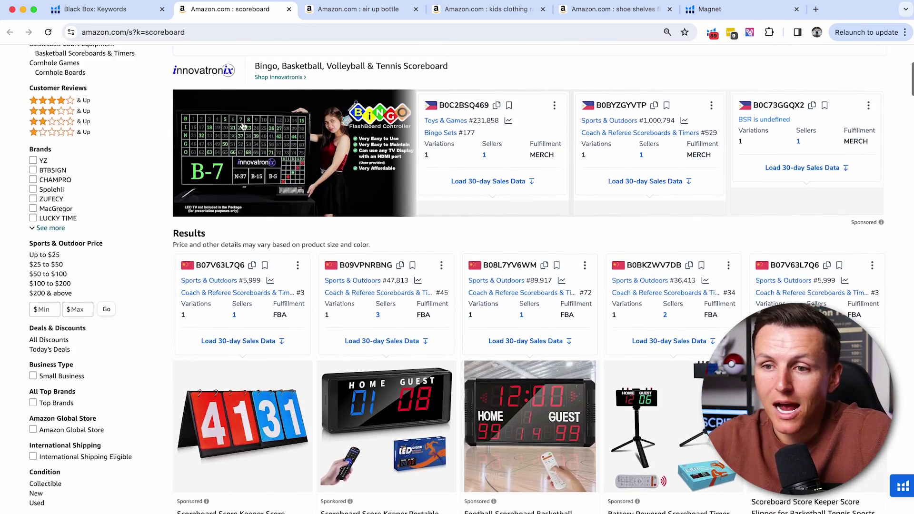
left_click(138, 14)
scroll(157, 157, "up", 15)
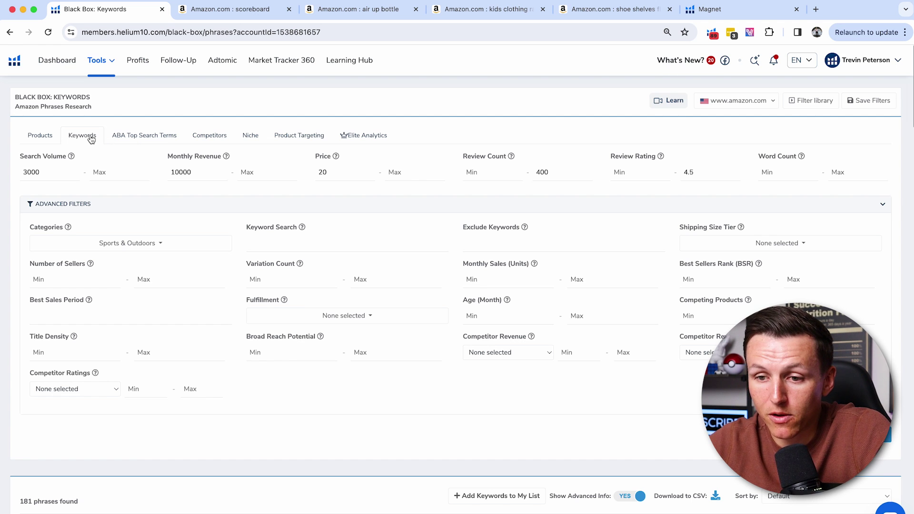
- Switch to Black Box product research and set the category to Kitchen & Dining
left_click(45, 140)
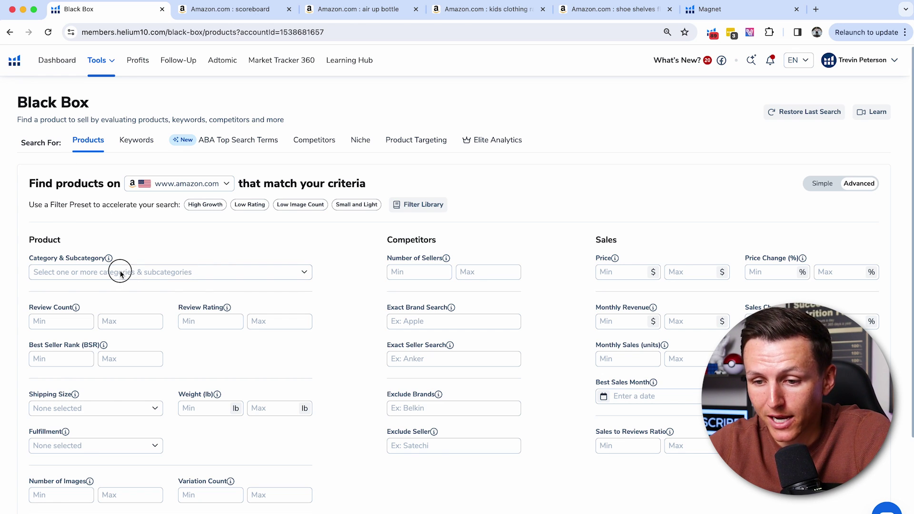
left_click(120, 273)
scroll(88, 361, "down", 5)
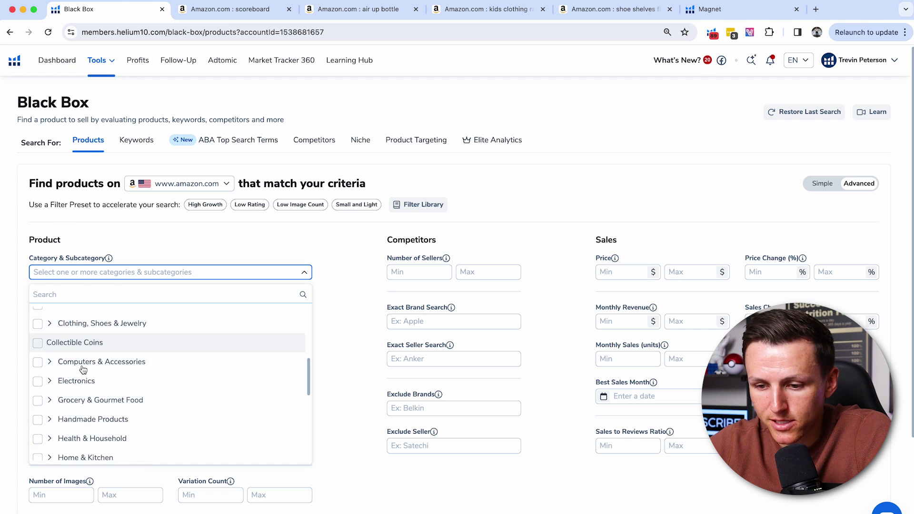
scroll(83, 369, "down", 4)
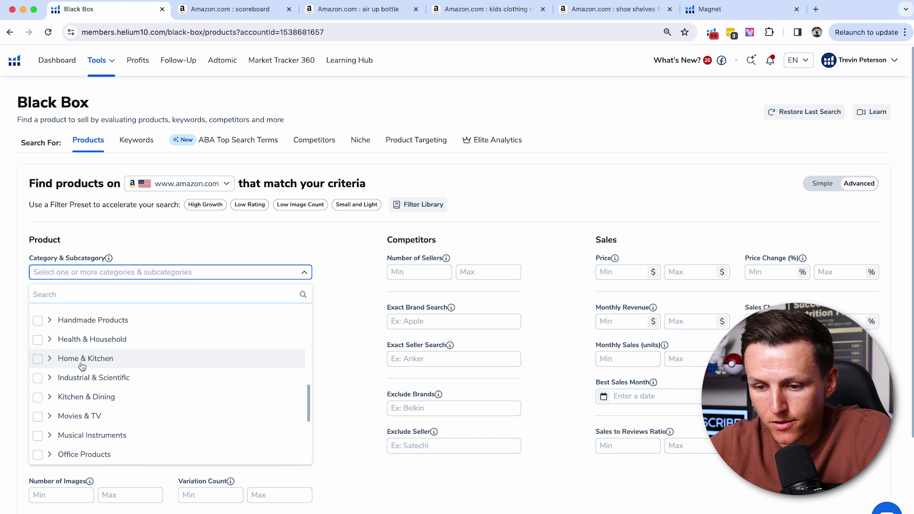
left_click(38, 397)
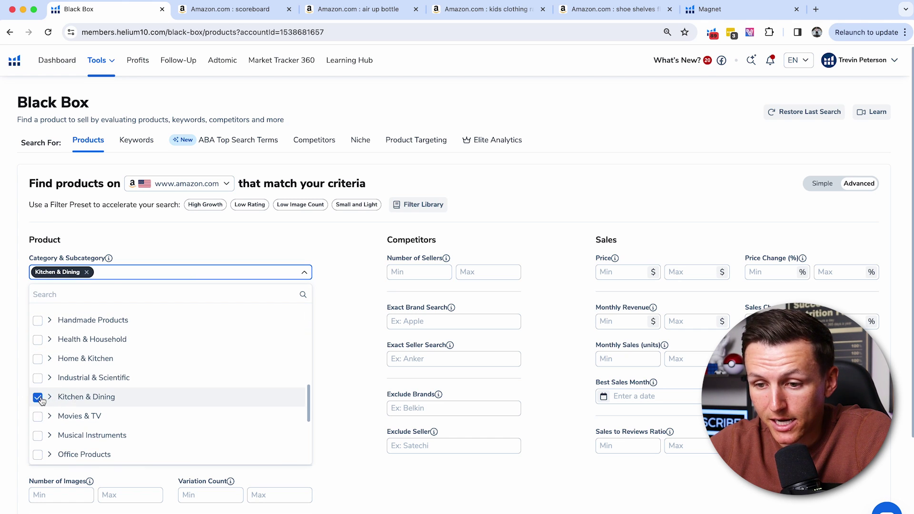
left_click(316, 242)
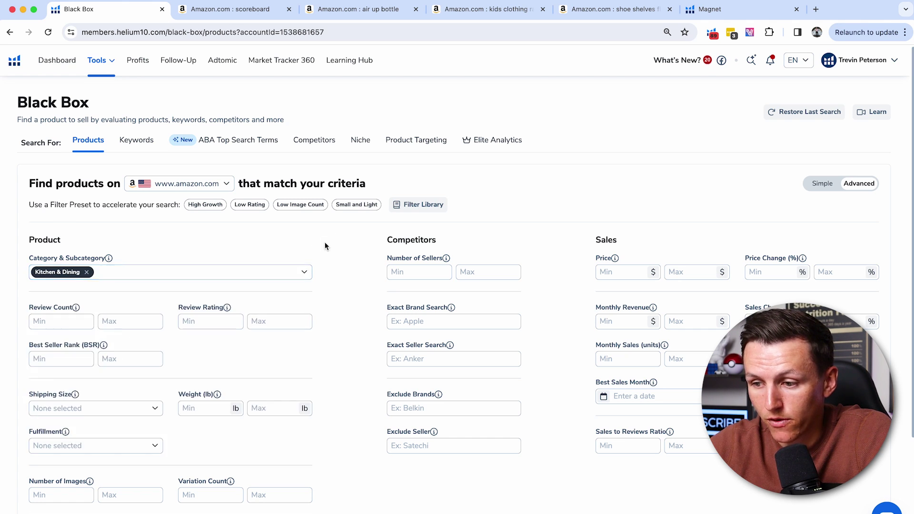
- Filter to reviews ≤500, rating ≤4.2, price $20–200, revenue ≥8000, and run the product search
left_click(123, 321)
type("500")
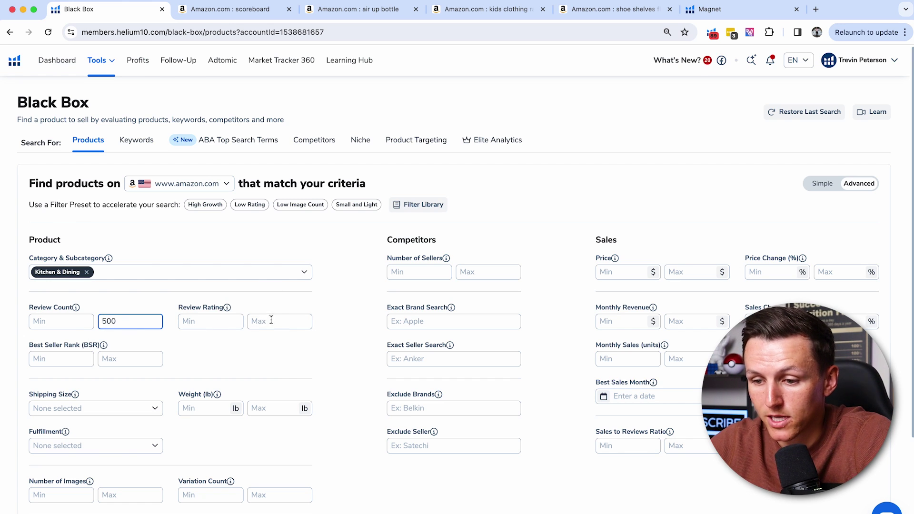
left_click(273, 321)
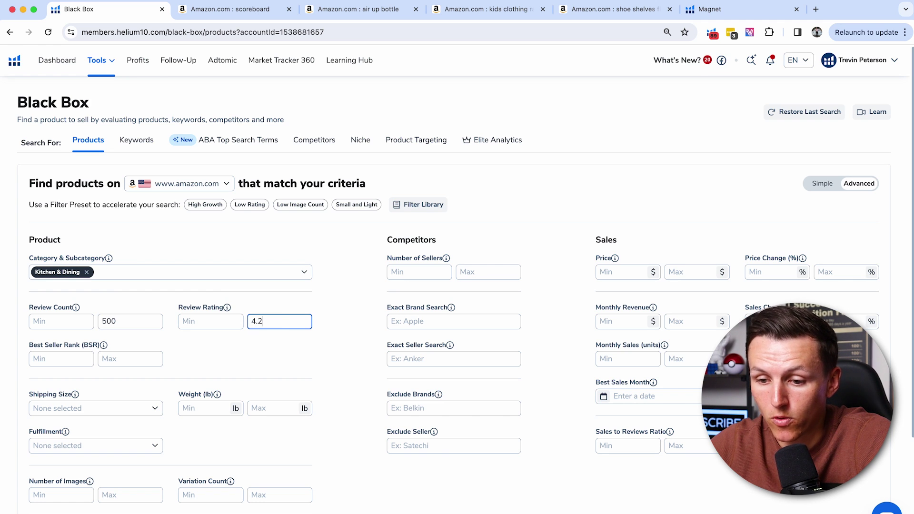
scroll(114, 355, "down", 2)
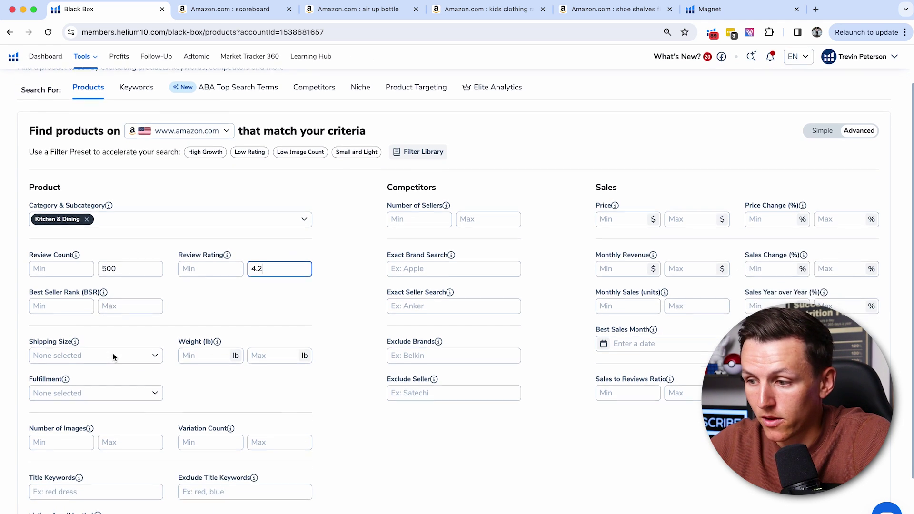
left_click(618, 221)
left_click(686, 217)
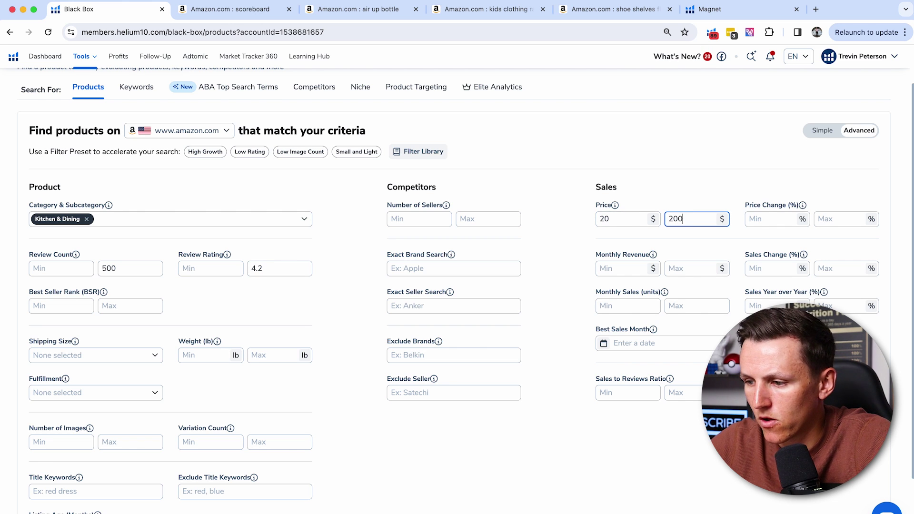
left_click(612, 270)
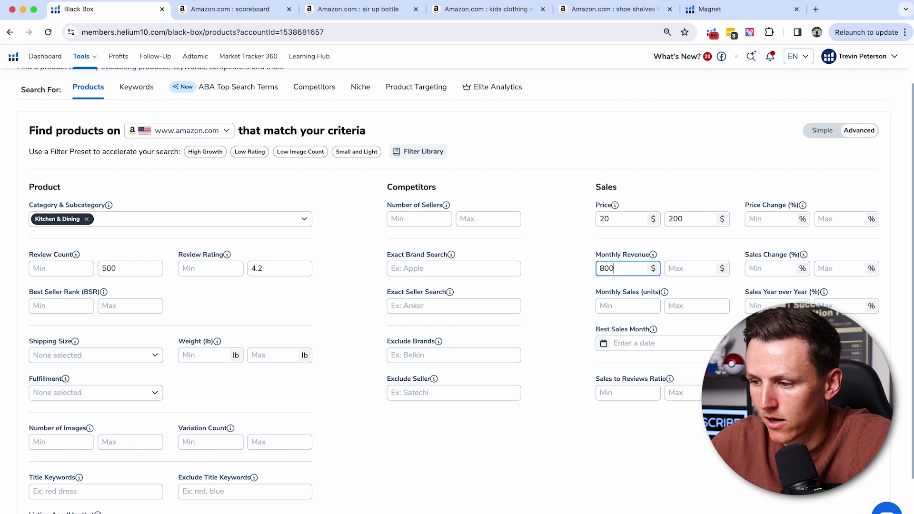
left_click(578, 473)
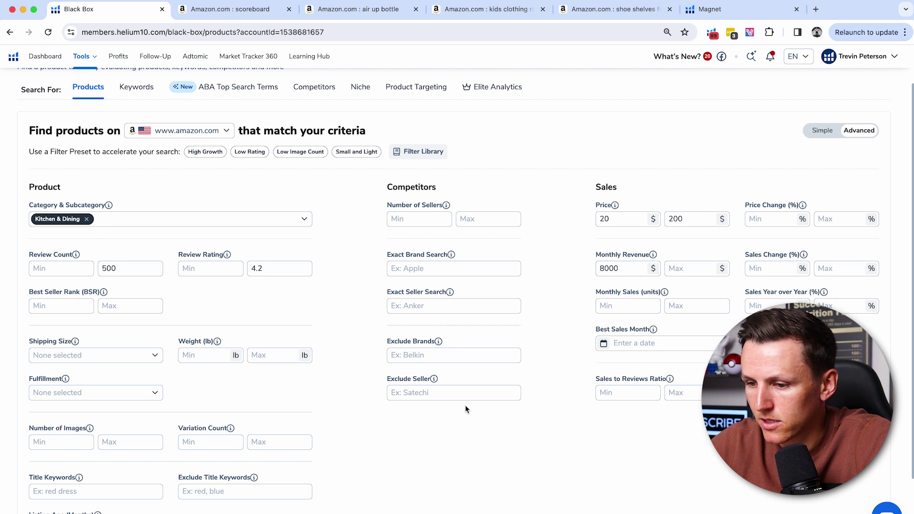
scroll(465, 408, "down", 3)
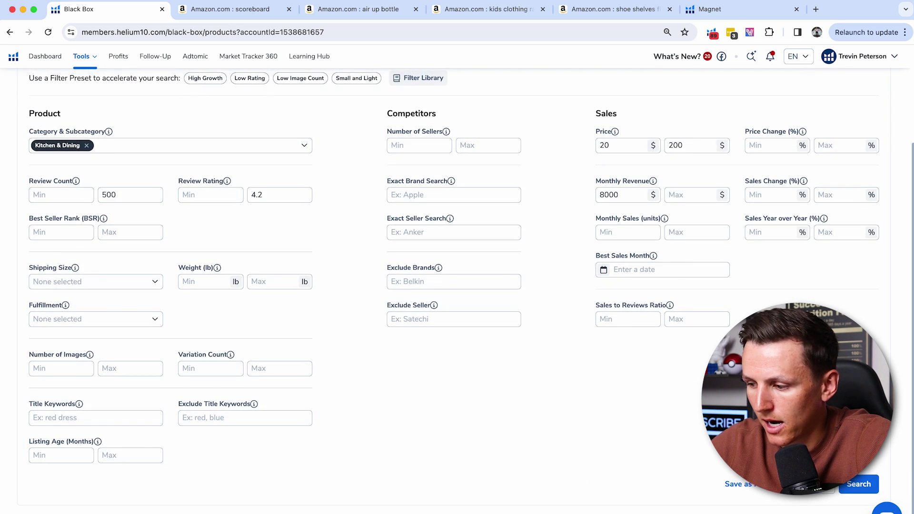
left_click(860, 484)
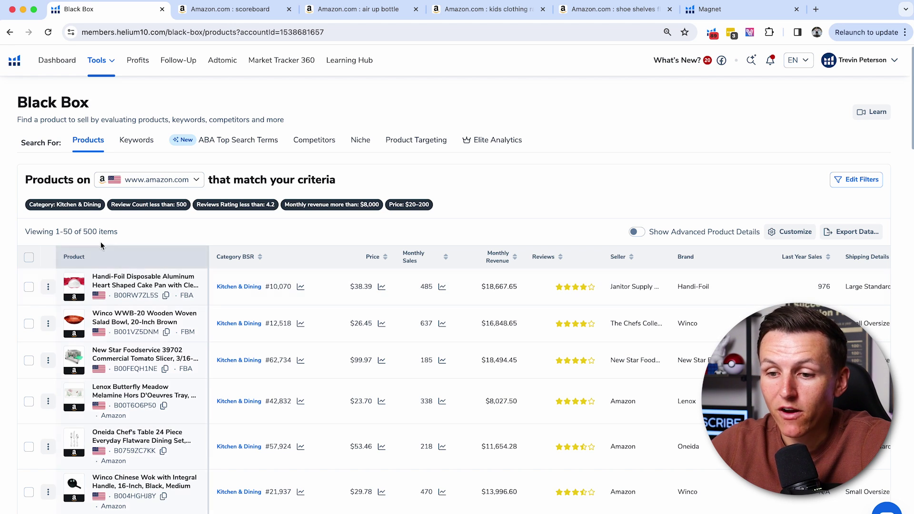
- Review the 500 Kitchen & Dining product results and advance to page 3
left_click_drag(82, 232, 123, 234)
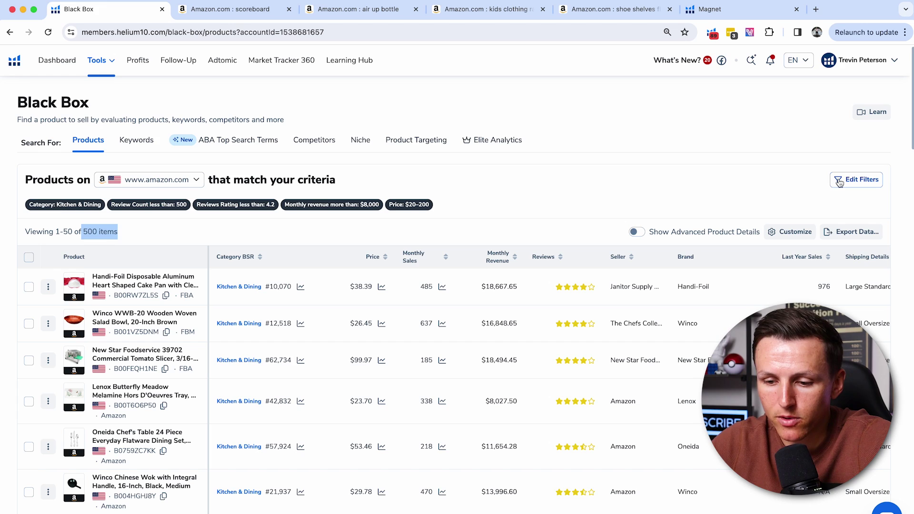
scroll(517, 324, "down", 3)
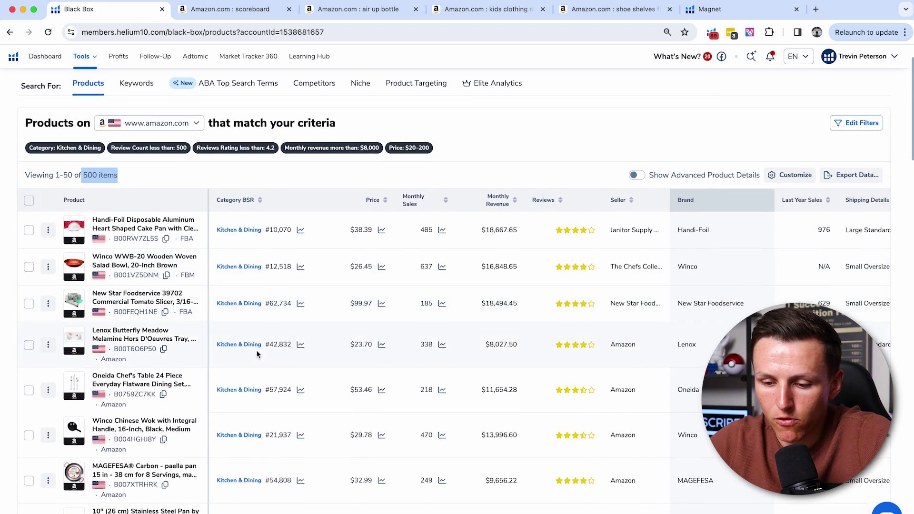
scroll(257, 354, "down", 10)
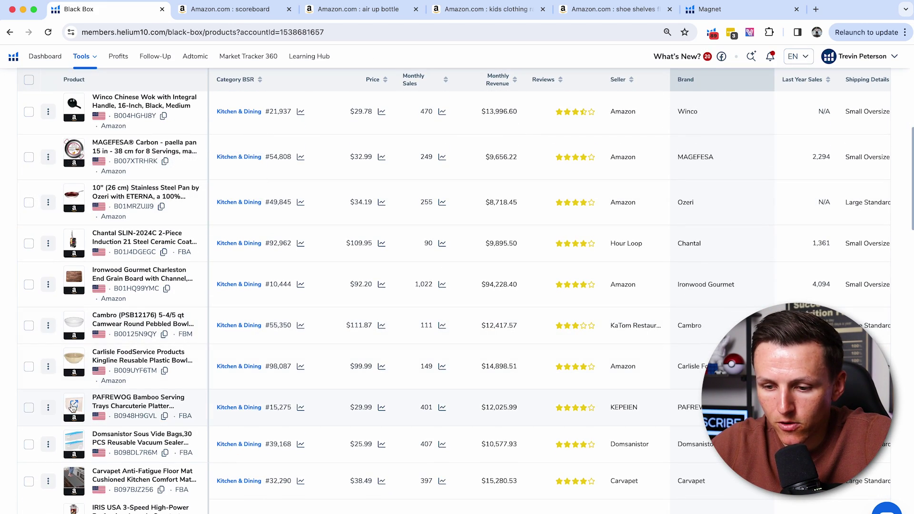
mouse_move(79, 408)
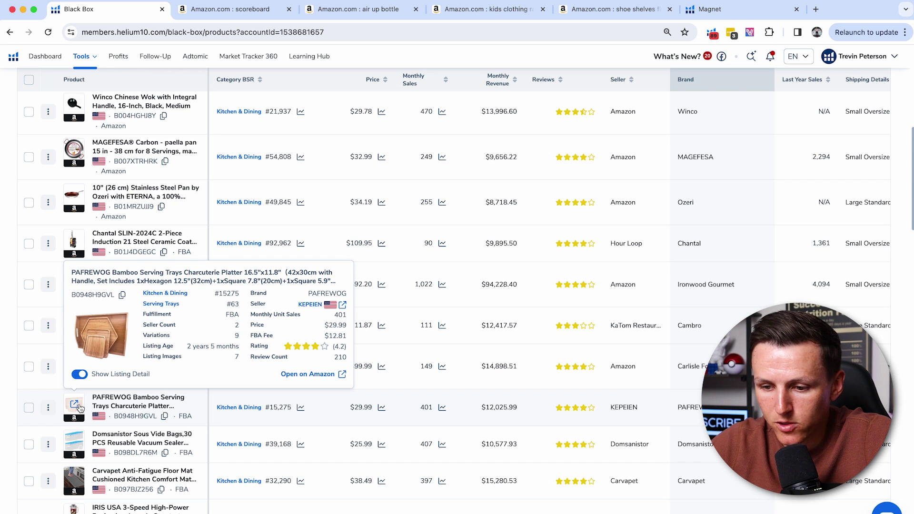
scroll(79, 408, "down", 1)
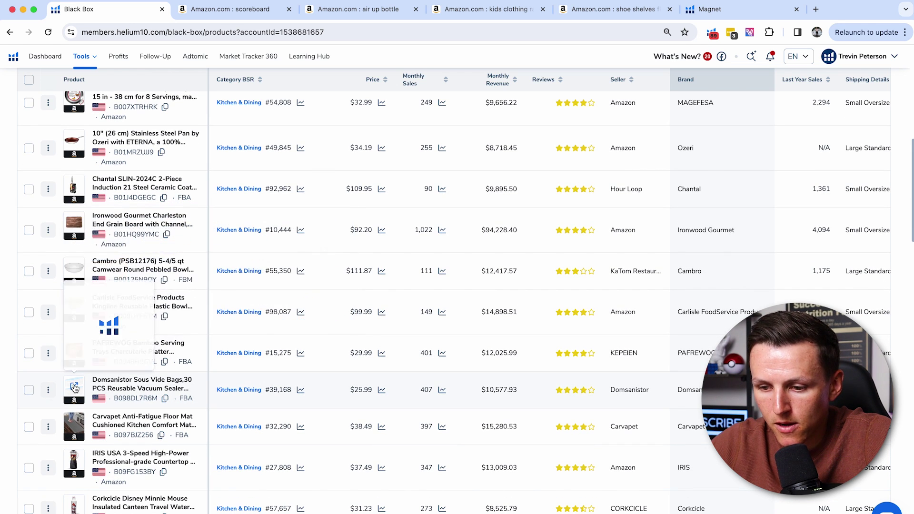
mouse_move(74, 388)
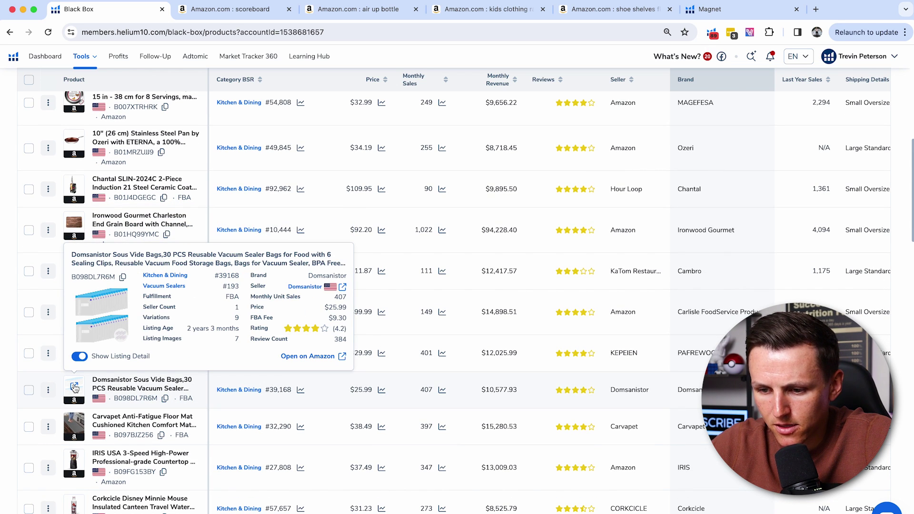
scroll(75, 388, "down", 1)
mouse_move(76, 357)
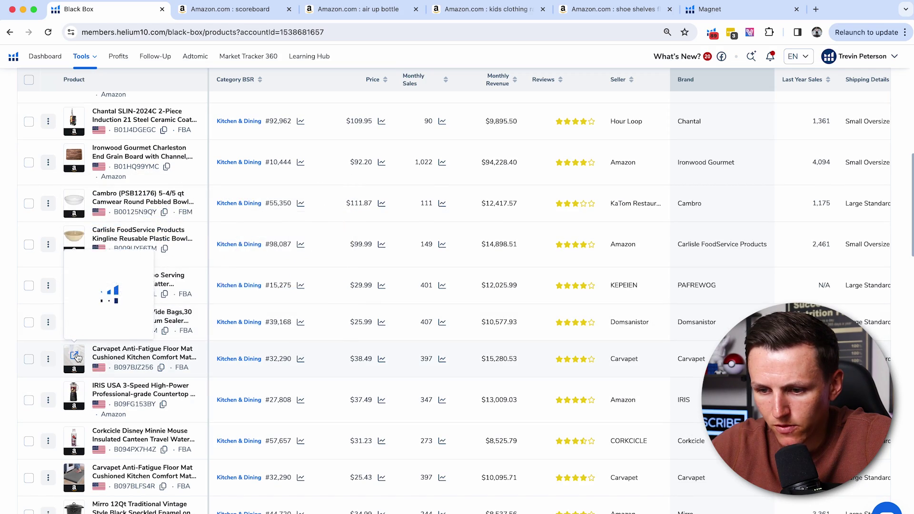
scroll(77, 357, "down", 3)
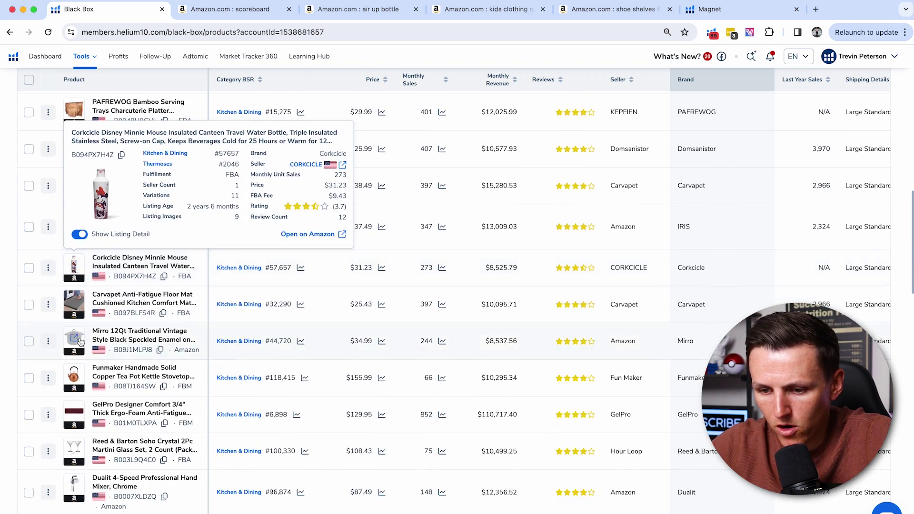
scroll(80, 341, "down", 6)
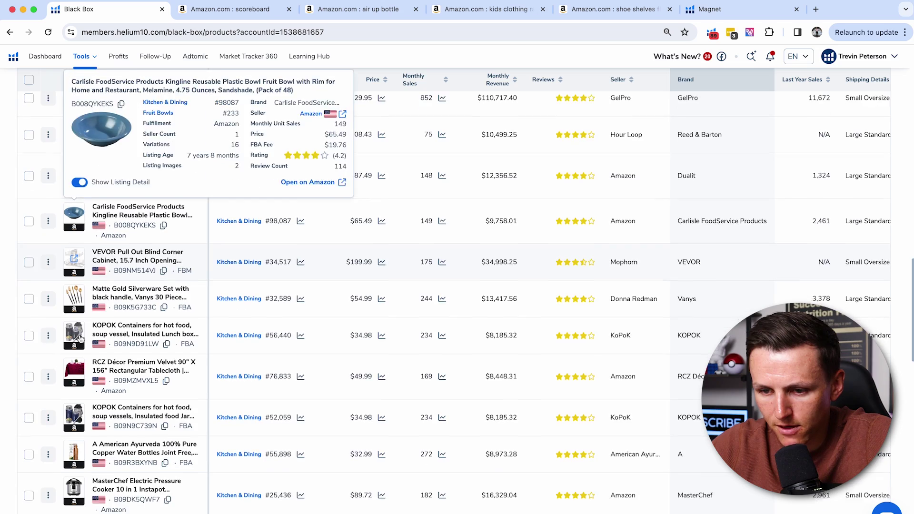
scroll(80, 338, "down", 4)
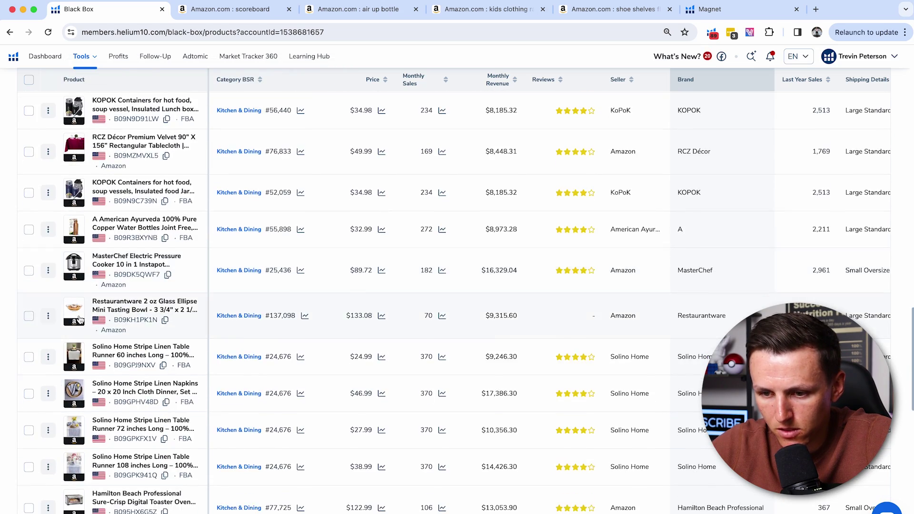
scroll(79, 324, "down", 5)
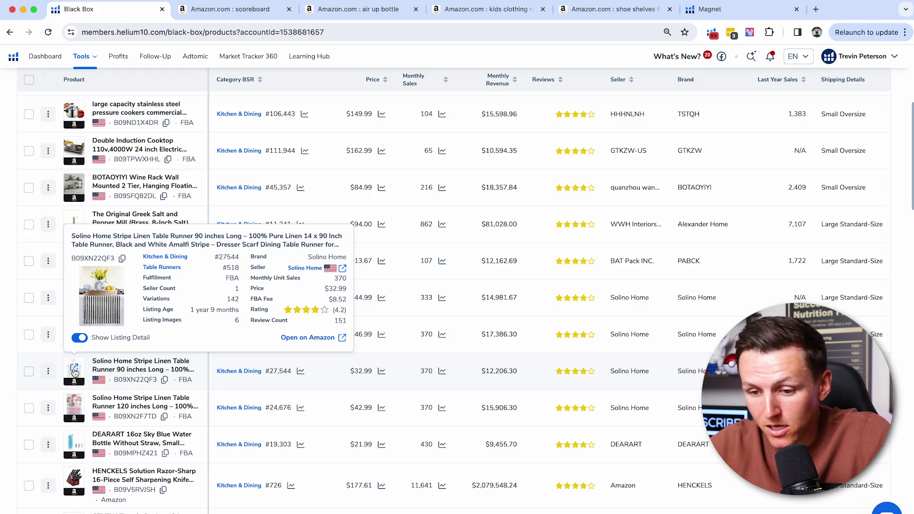
scroll(74, 372, "down", 3)
scroll(73, 379, "down", 20)
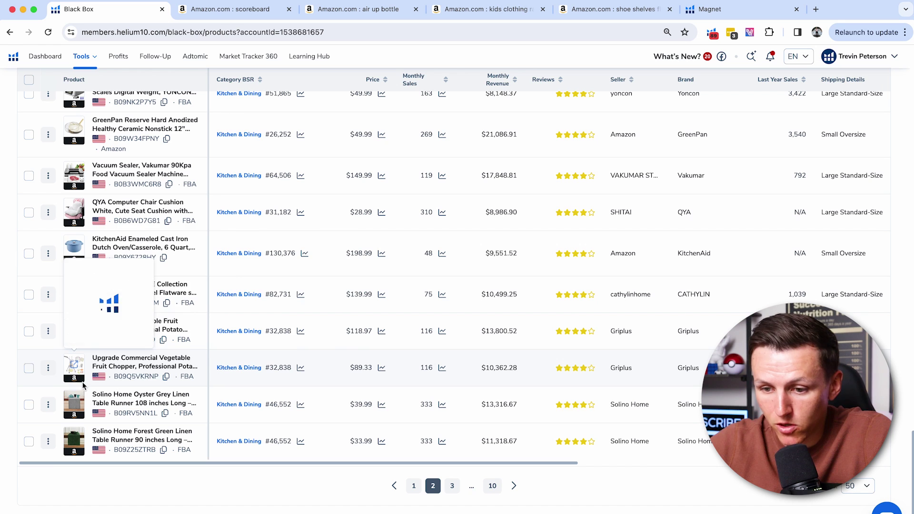
left_click(455, 489)
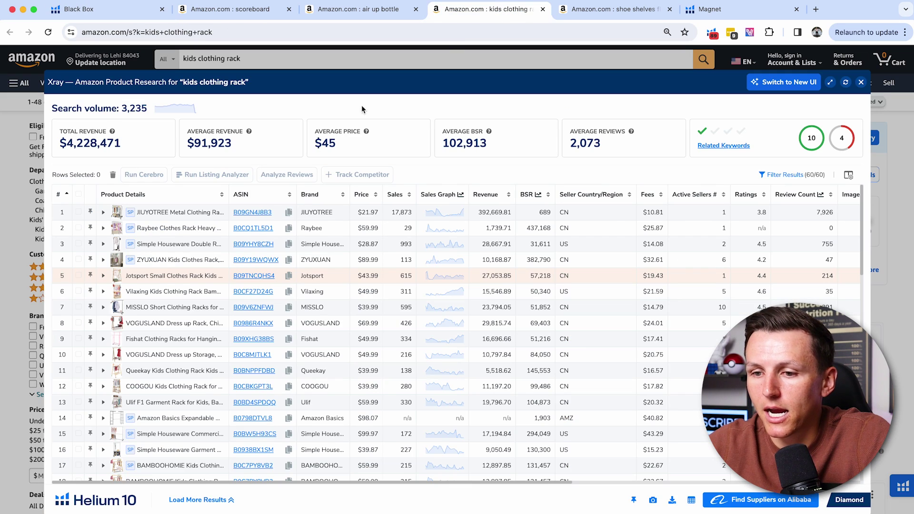
- Close Xray, bring up related keywords for kids clothing rack, and relaunch Xray from Helium 10
left_click(861, 82)
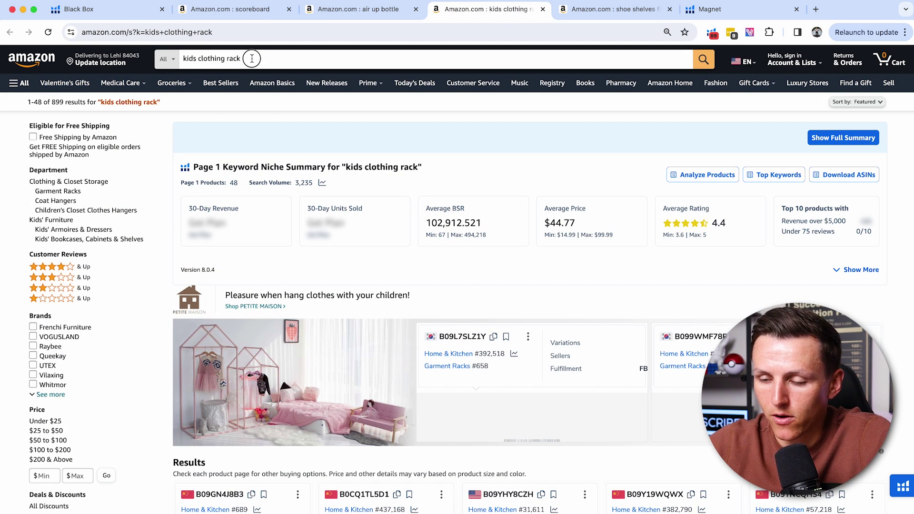
left_click(231, 58)
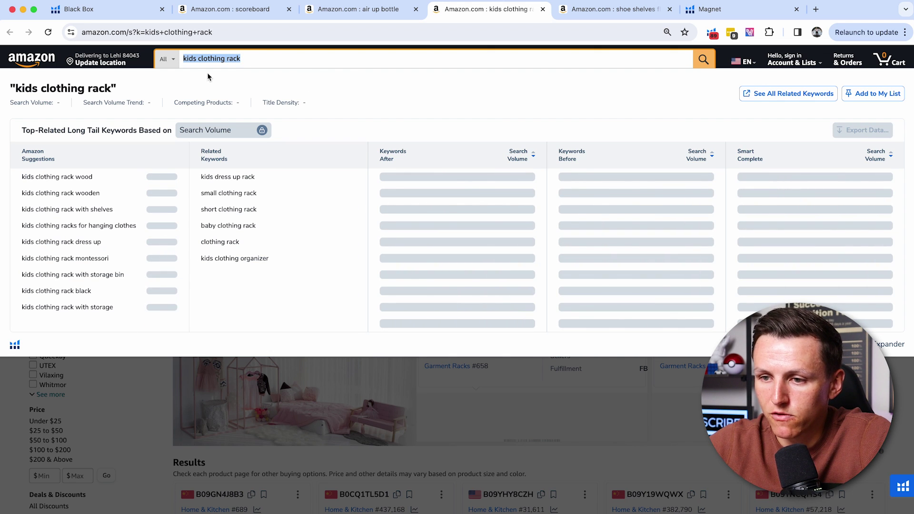
left_click(713, 33)
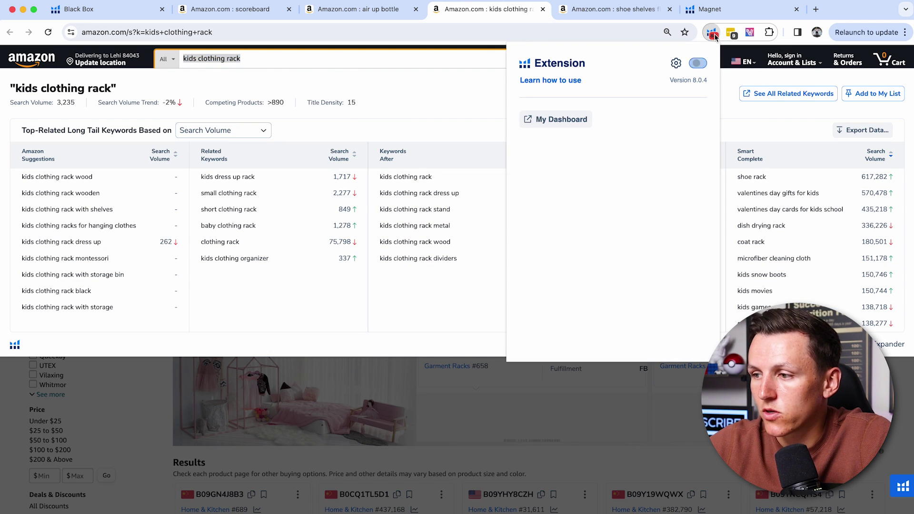
left_click(616, 139)
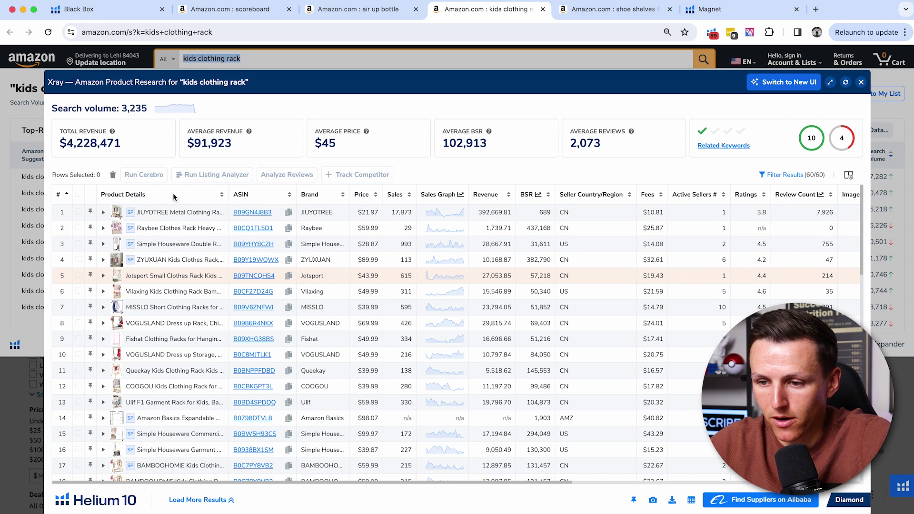
mouse_move(253, 217)
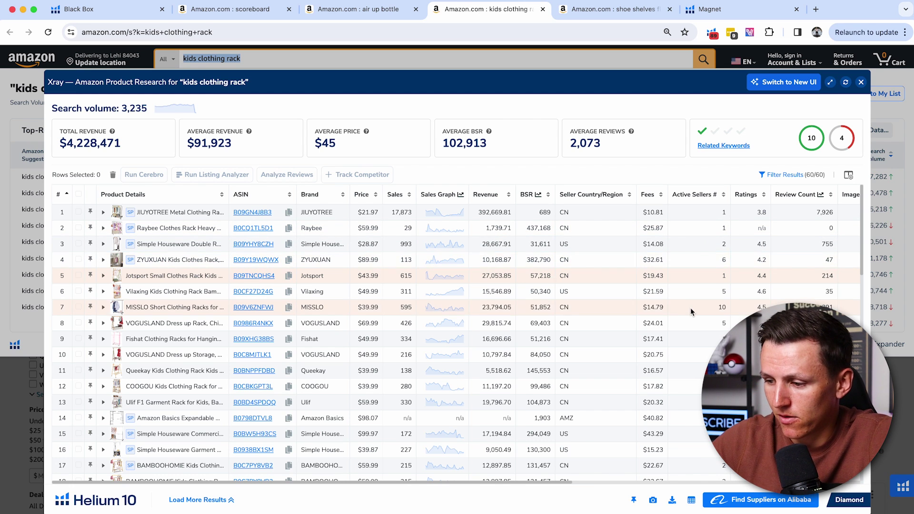
scroll(690, 307, "right", 5)
scroll(691, 307, "left", 5)
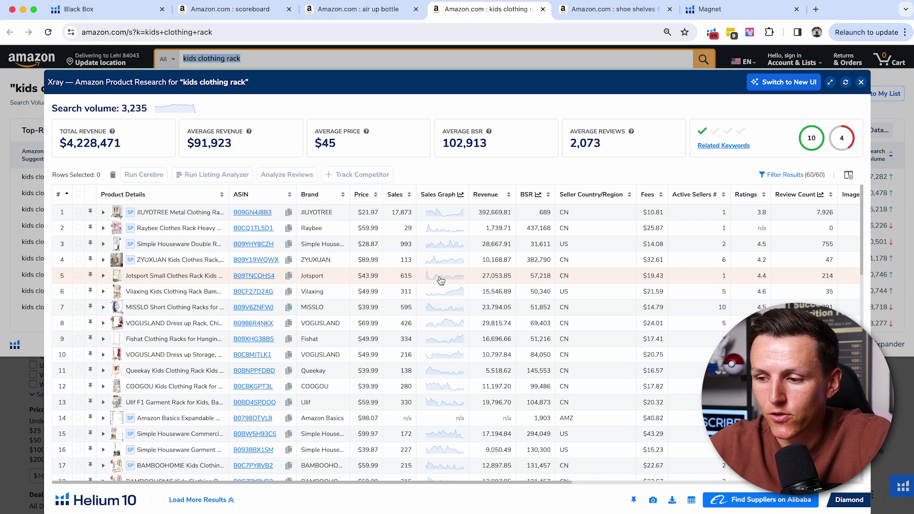
double_click(490, 278)
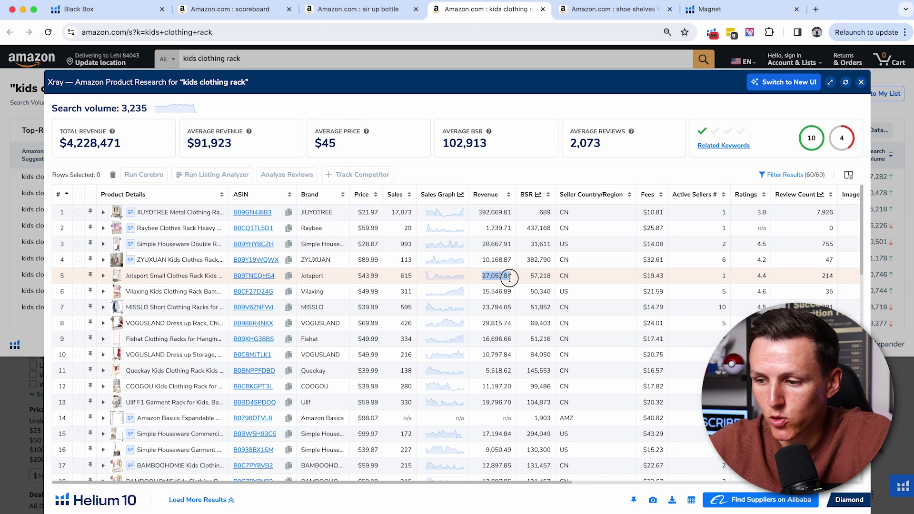
mouse_move(180, 278)
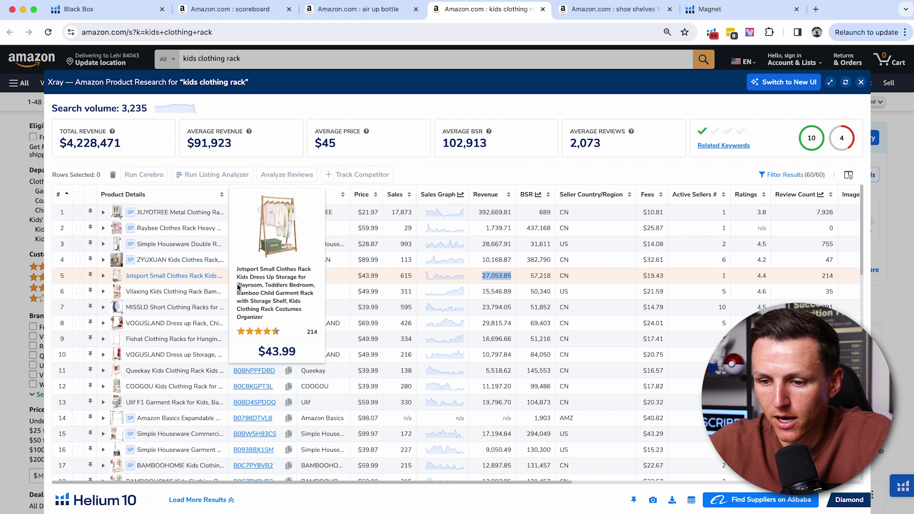
mouse_move(260, 282)
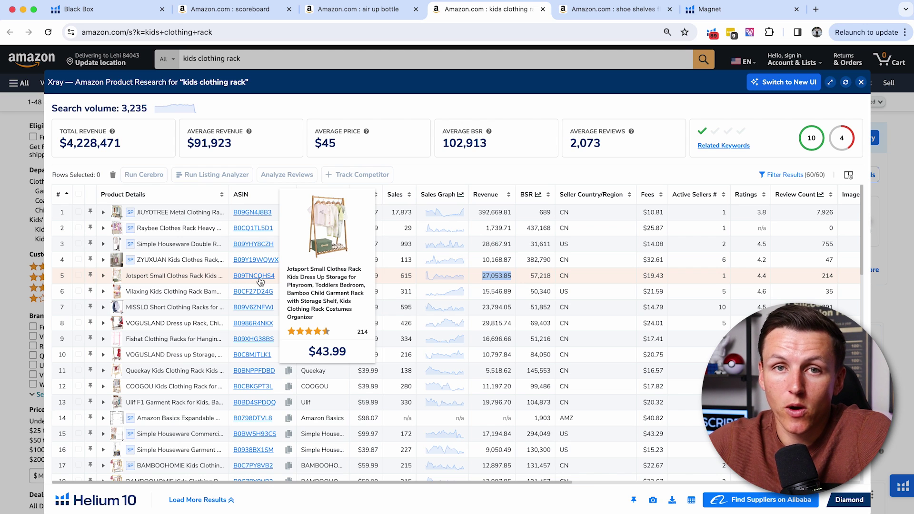
left_click(259, 277)
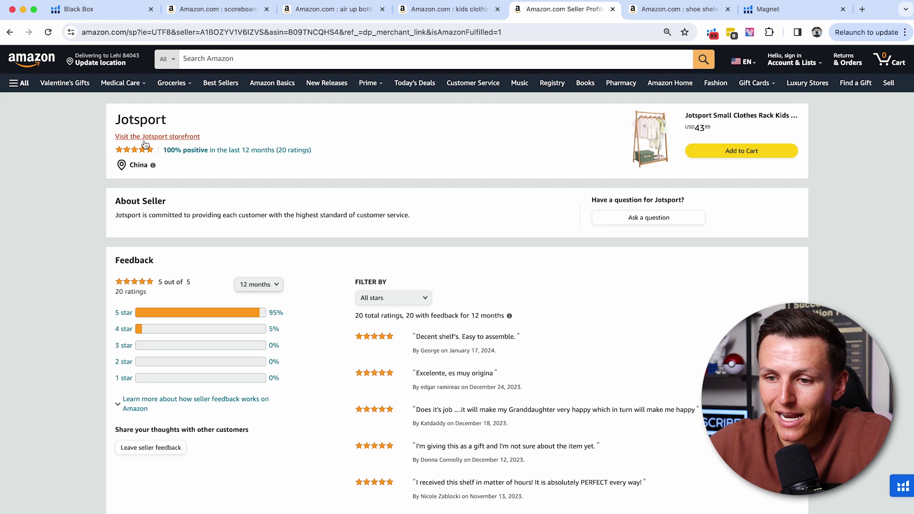
left_click(164, 138)
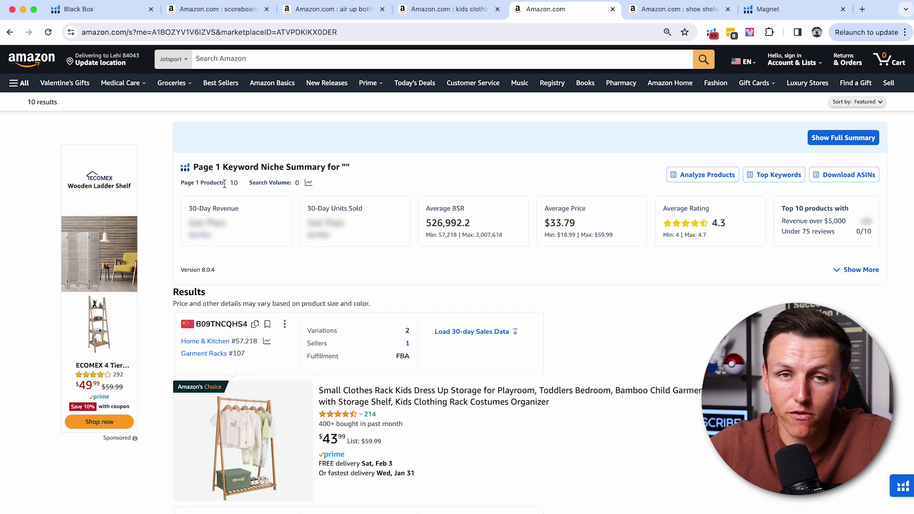
scroll(224, 186, "down", 5)
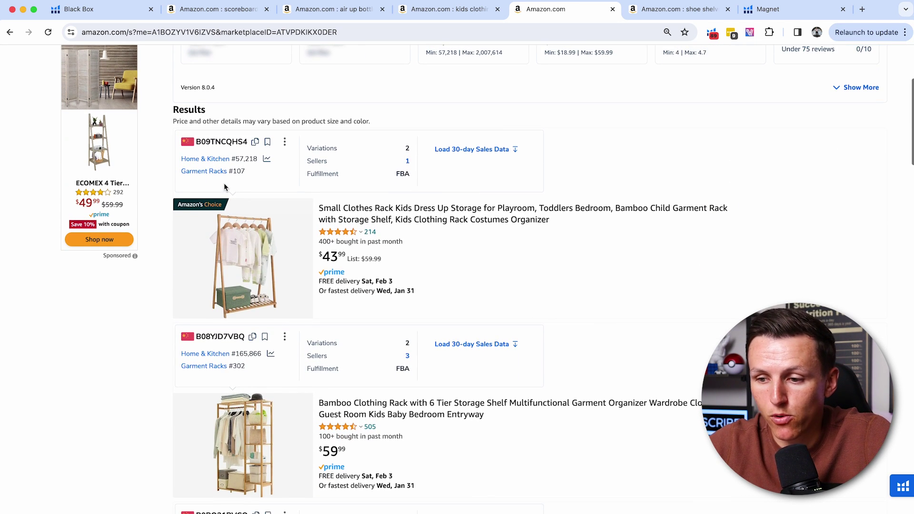
scroll(228, 186, "down", 3)
scroll(246, 189, "down", 3)
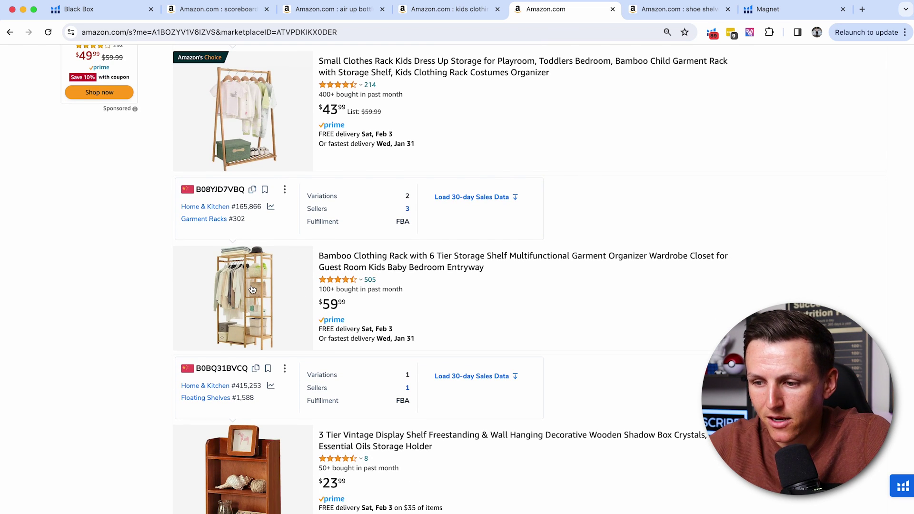
scroll(252, 289, "down", 4)
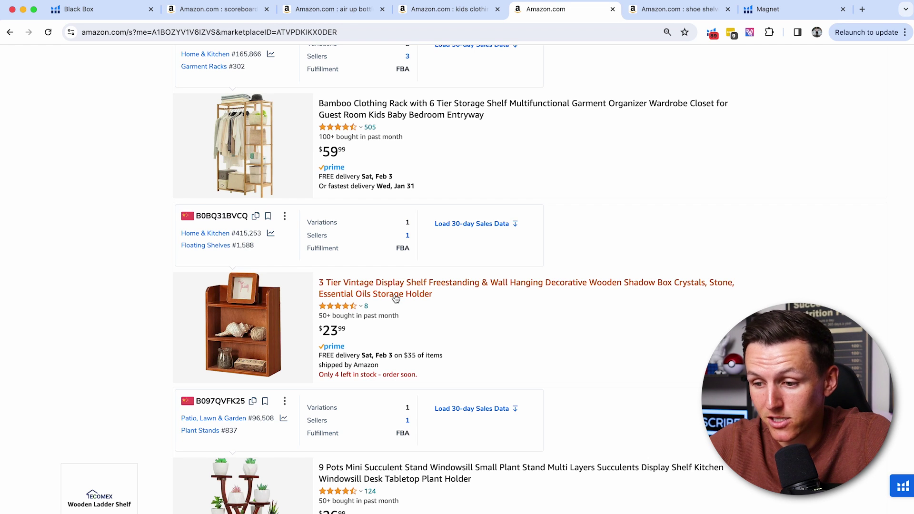
mouse_move(362, 306)
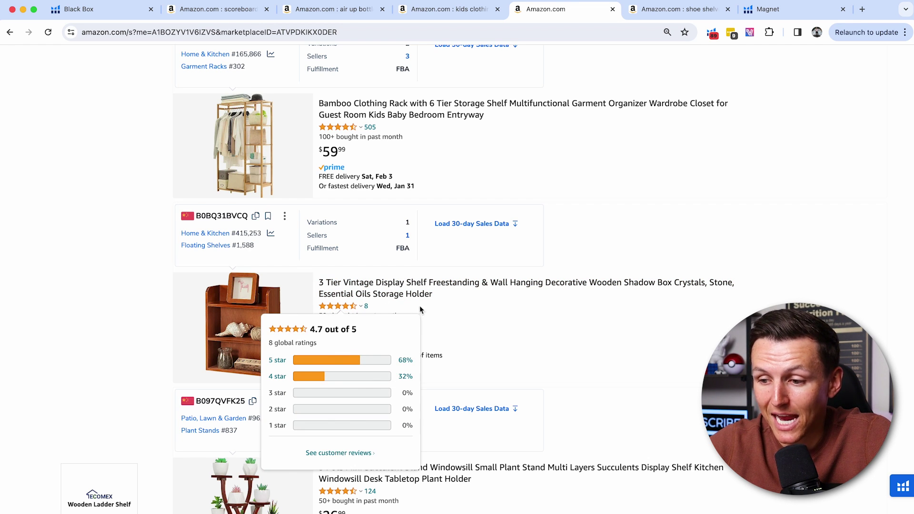
left_click_drag(316, 318, 402, 324)
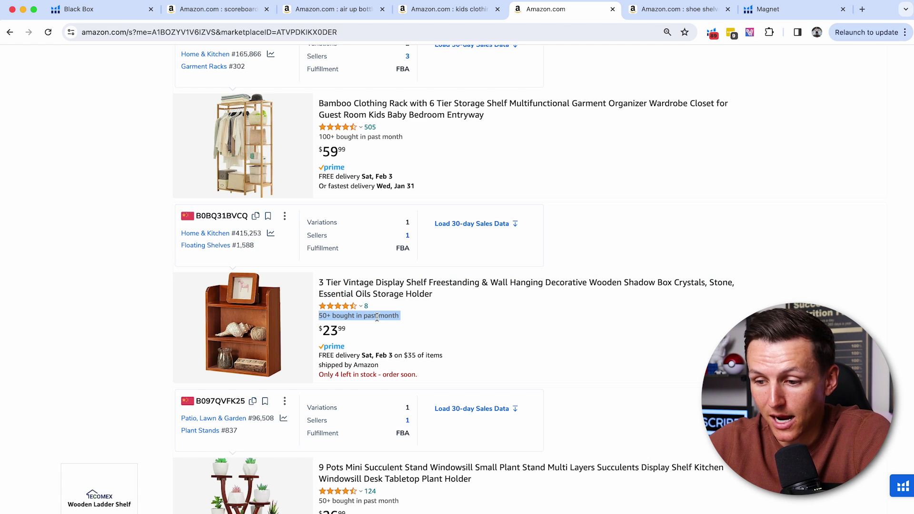
scroll(368, 319, "down", 2)
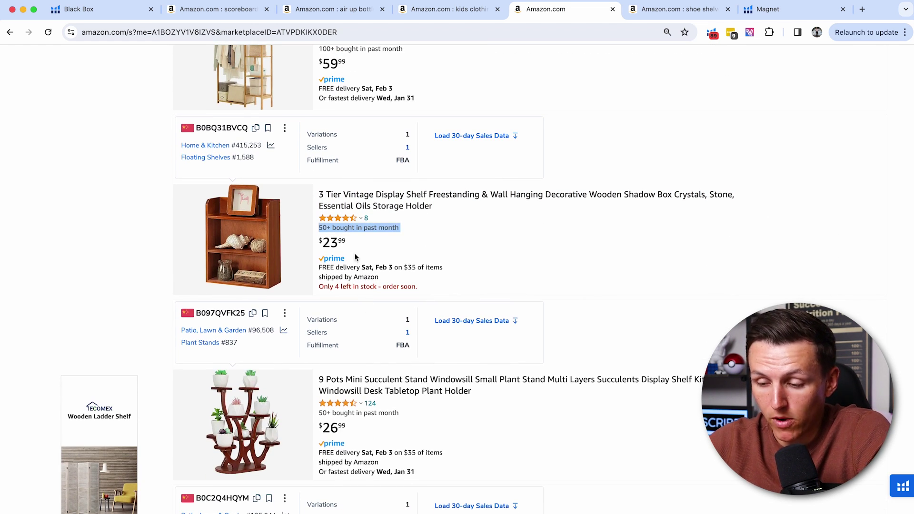
left_click(334, 219)
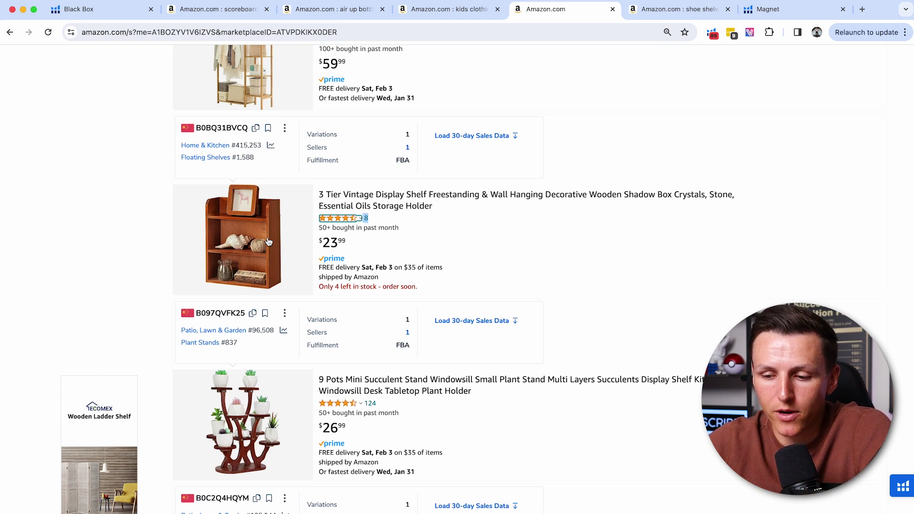
scroll(268, 242, "down", 4)
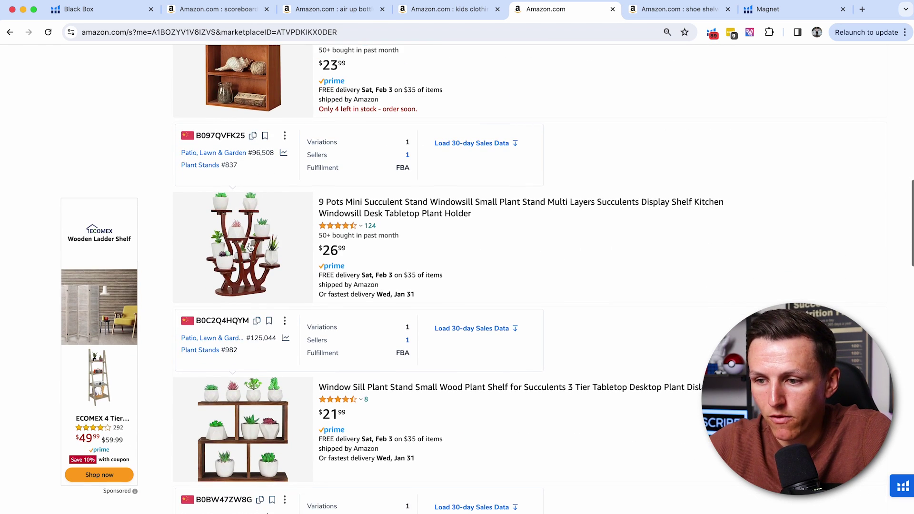
scroll(241, 258, "down", 1)
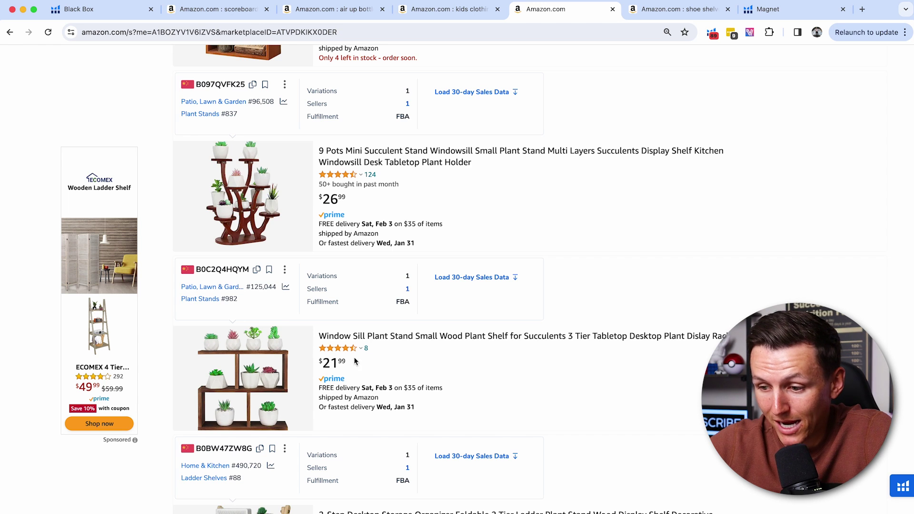
mouse_move(361, 349)
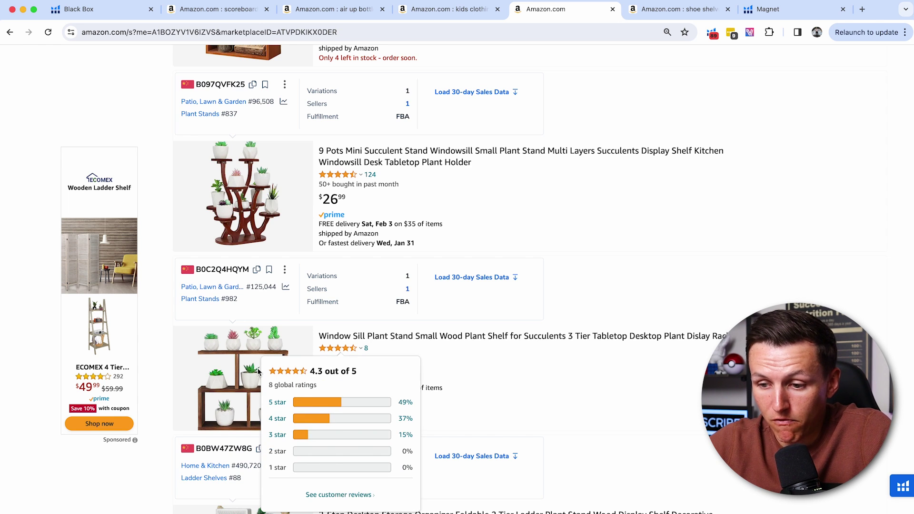
scroll(259, 376, "down", 3)
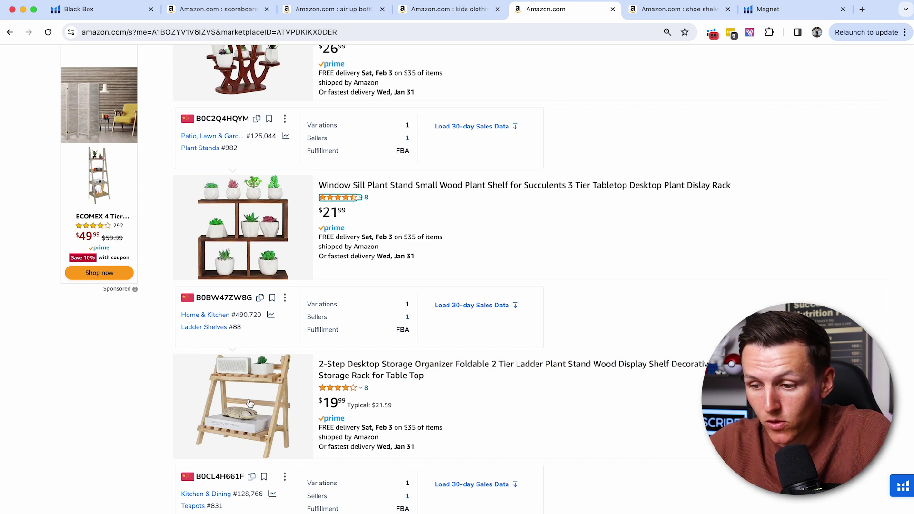
mouse_move(347, 391)
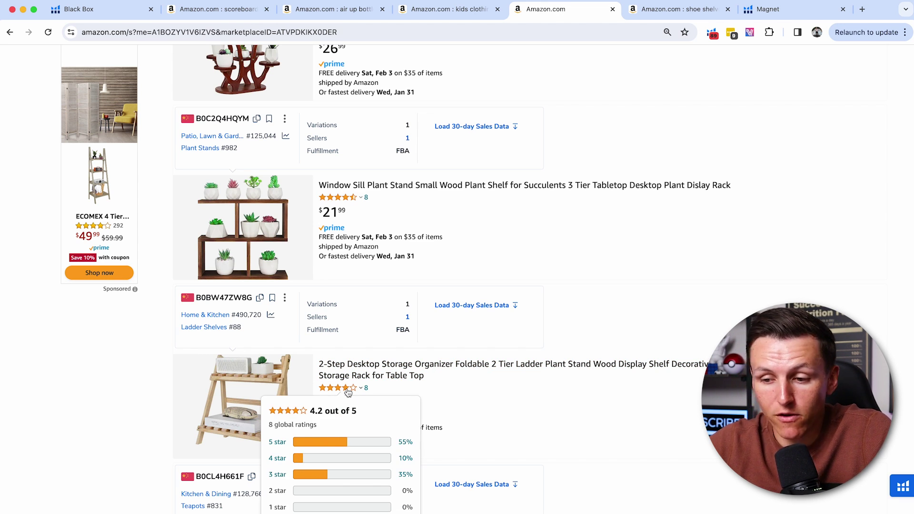
scroll(267, 364, "up", 20)
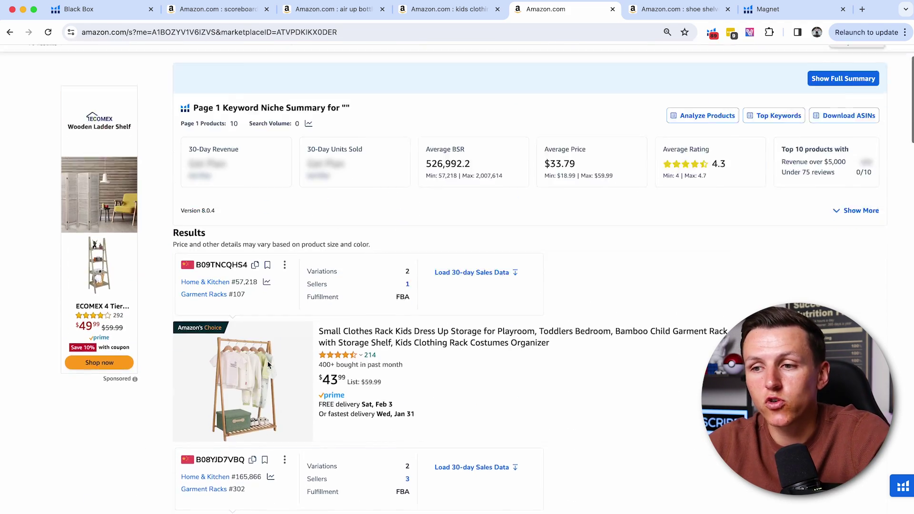
scroll(267, 361, "up", 3)
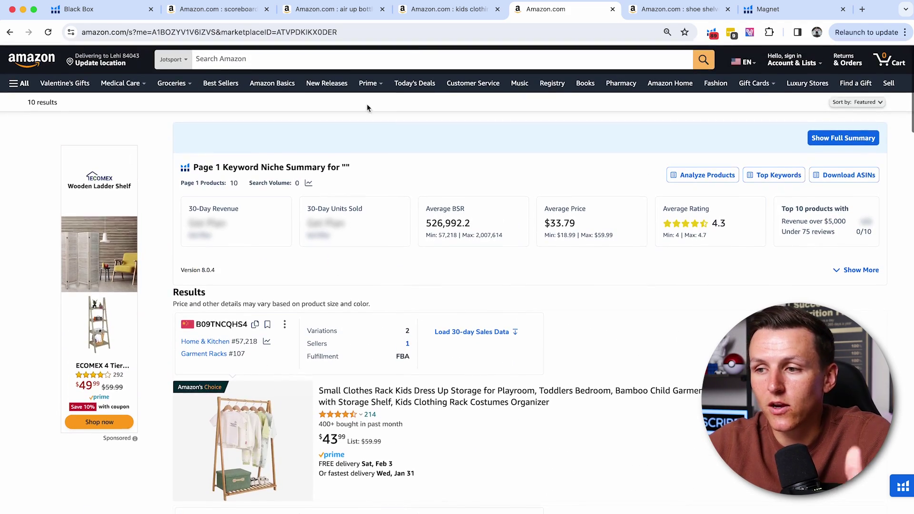
- Switch to the kids clothing rack results, review the Xray table, then close the Xray overlay
left_click(433, 10)
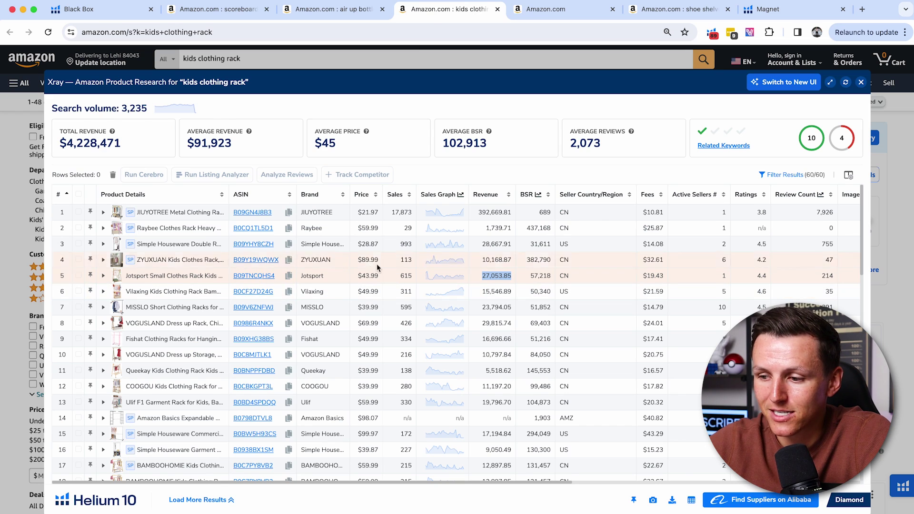
mouse_move(237, 279)
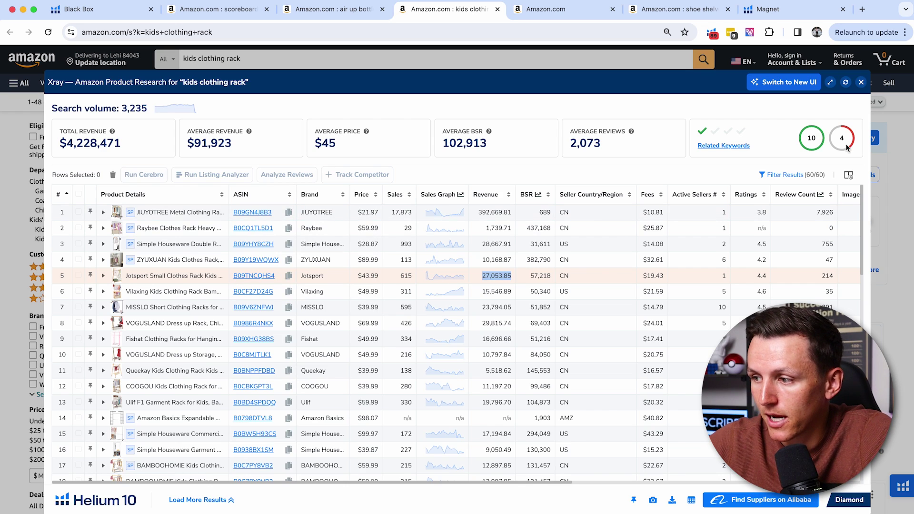
left_click(862, 82)
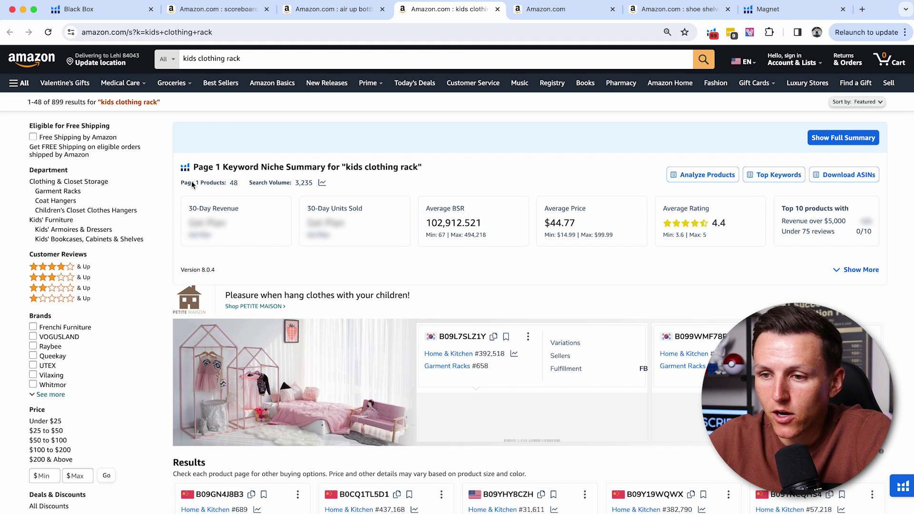
- Dismiss the long-tail keyword suggestions and unlock the full kids clothing rack niche summary
left_click(241, 57)
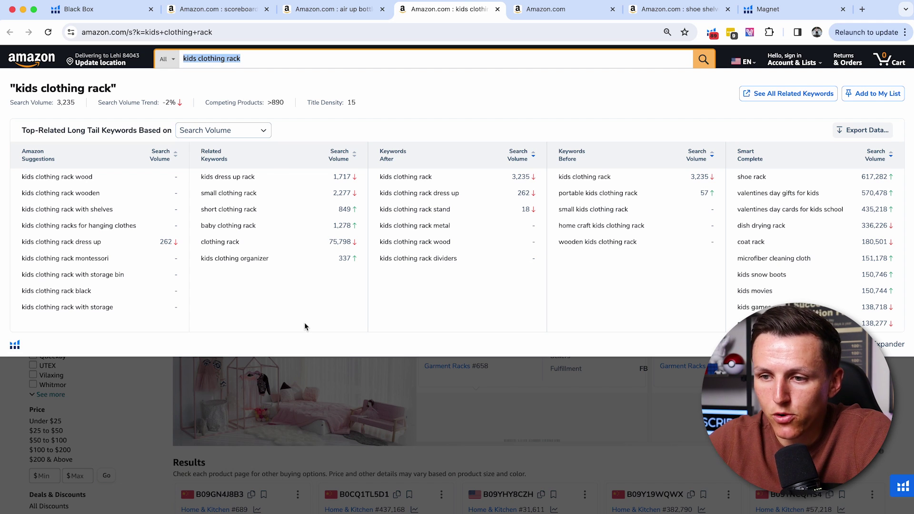
left_click(524, 427)
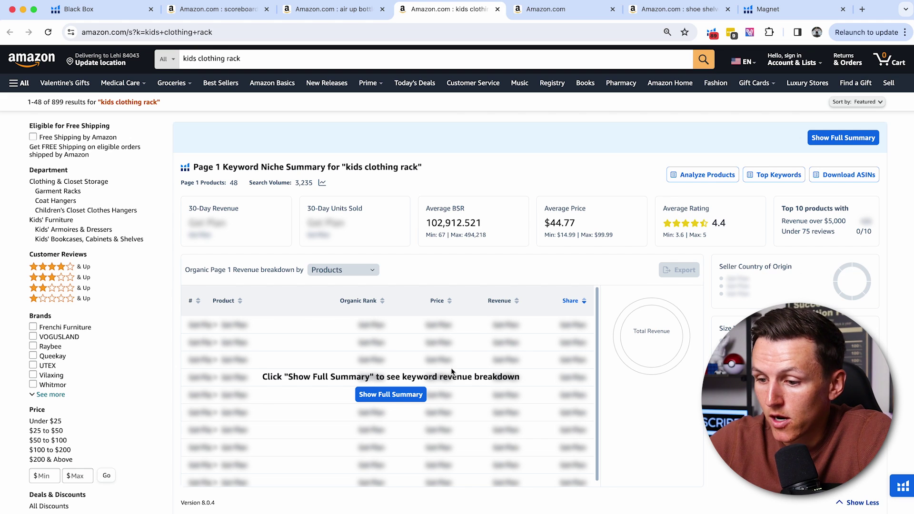
left_click(398, 394)
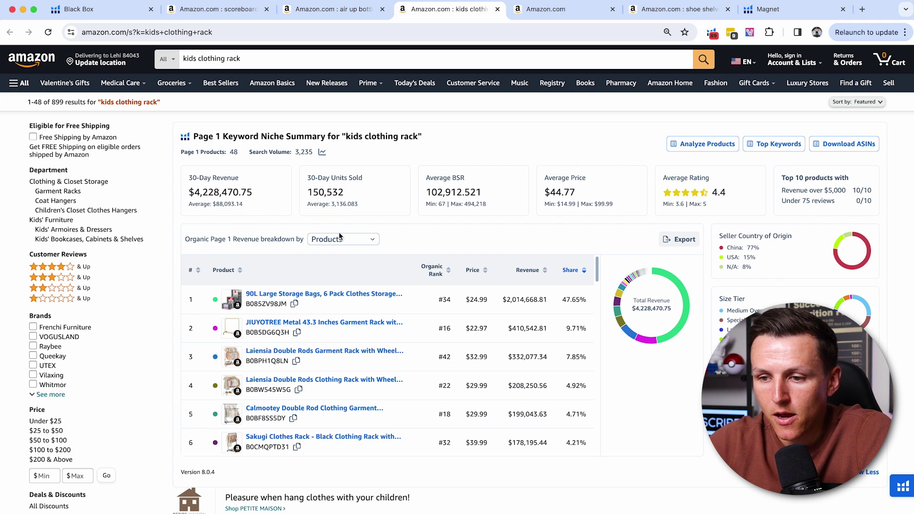
- Highlight the 30-day revenue, the $44.77 average price and the 4.4 average rating
left_click_drag(260, 194, 186, 185)
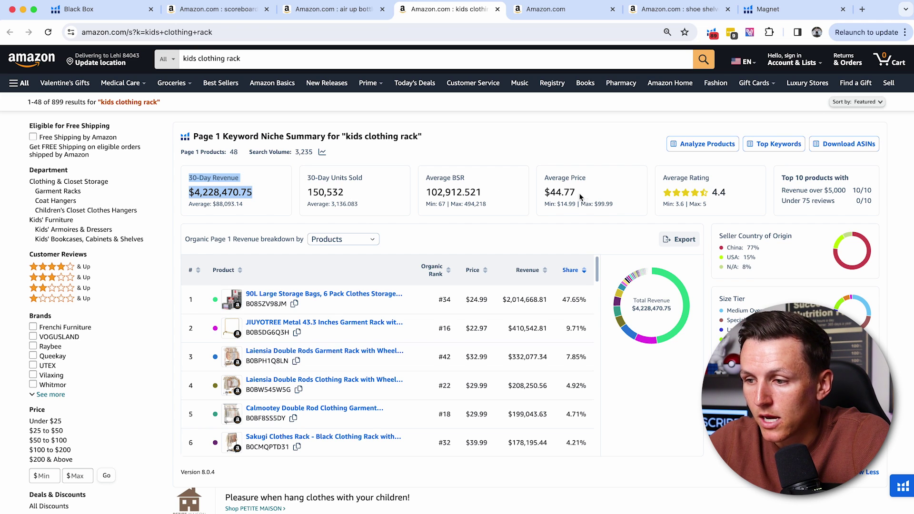
left_click_drag(580, 196, 542, 193)
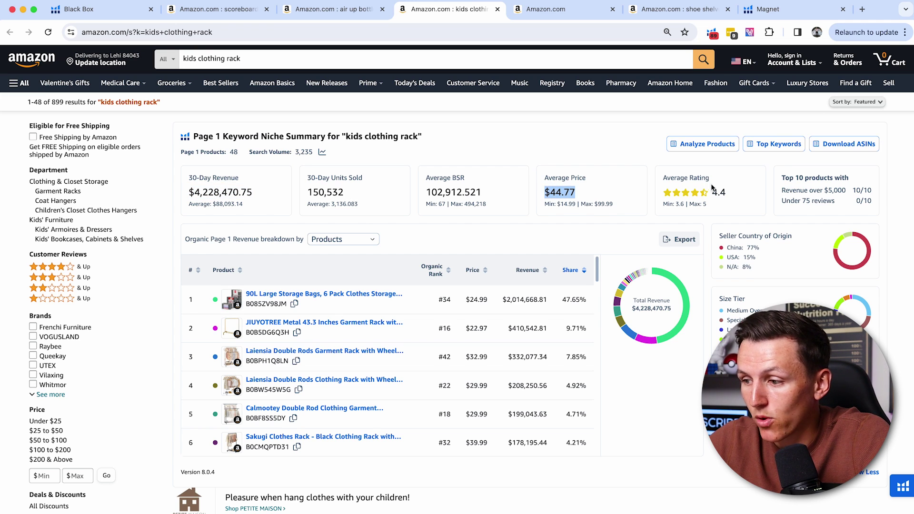
left_click(729, 196)
left_click_drag(729, 196, 713, 193)
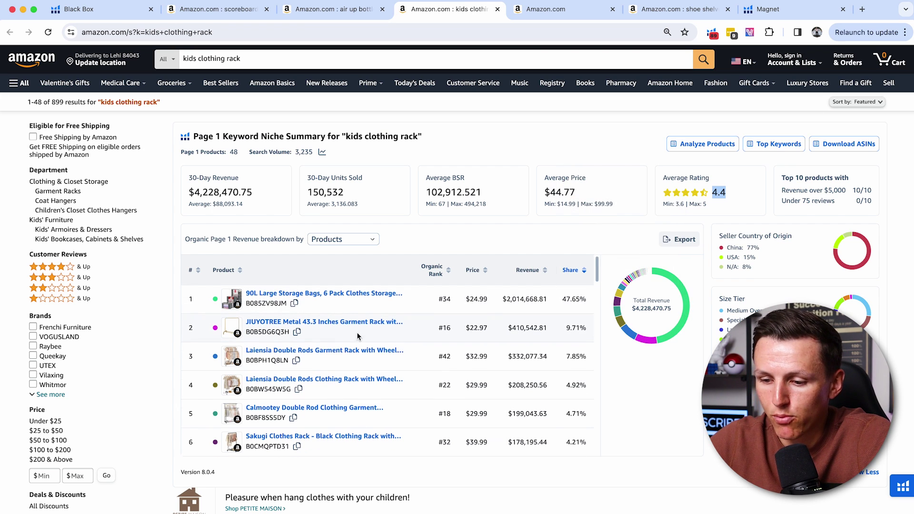
- Open the 30-day search volume history chart for kids clothing rack
scroll(358, 336, "down", 3)
scroll(549, 161, "down", 2)
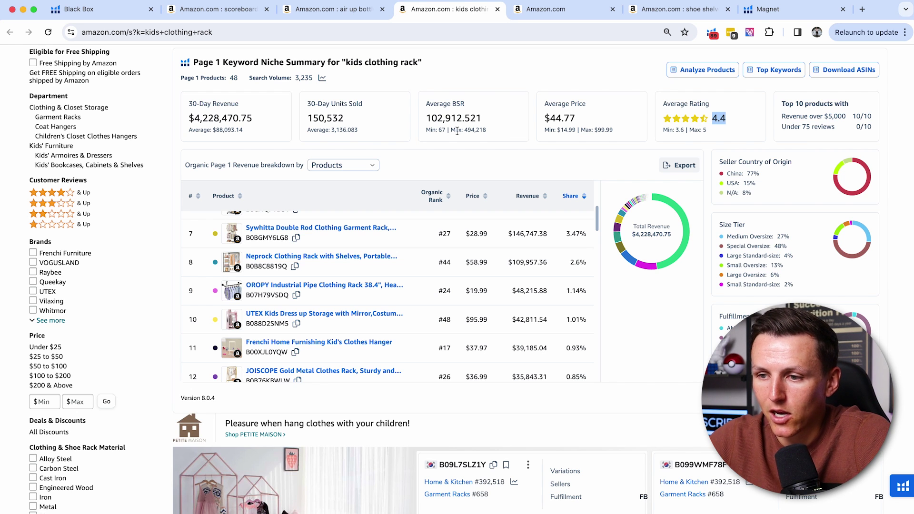
left_click(323, 79)
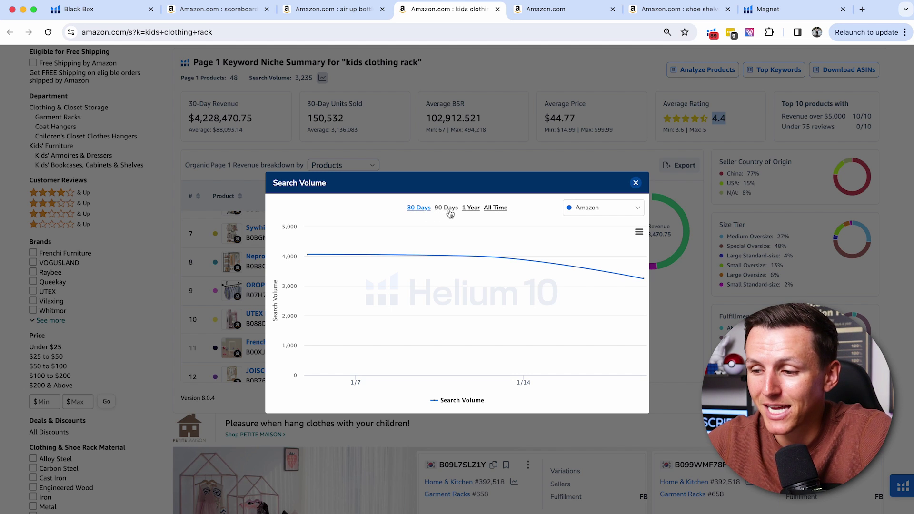
left_click(494, 210)
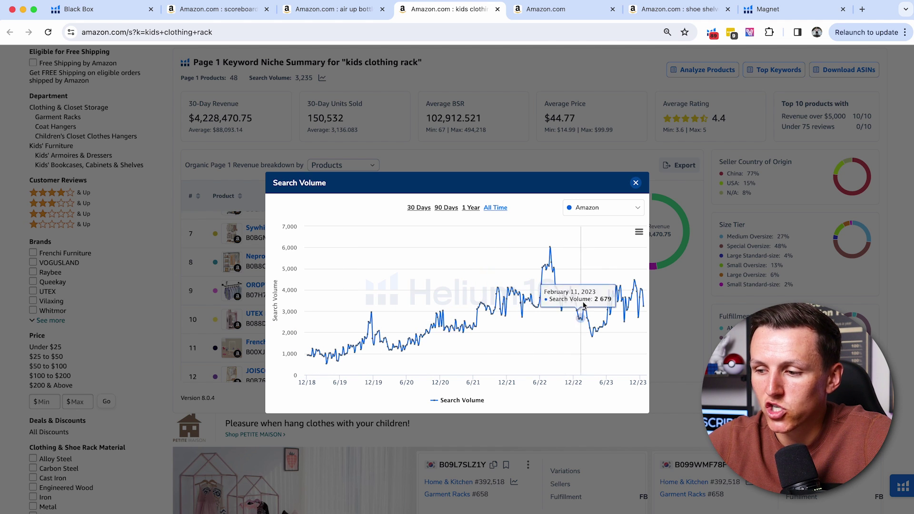
left_click(635, 184)
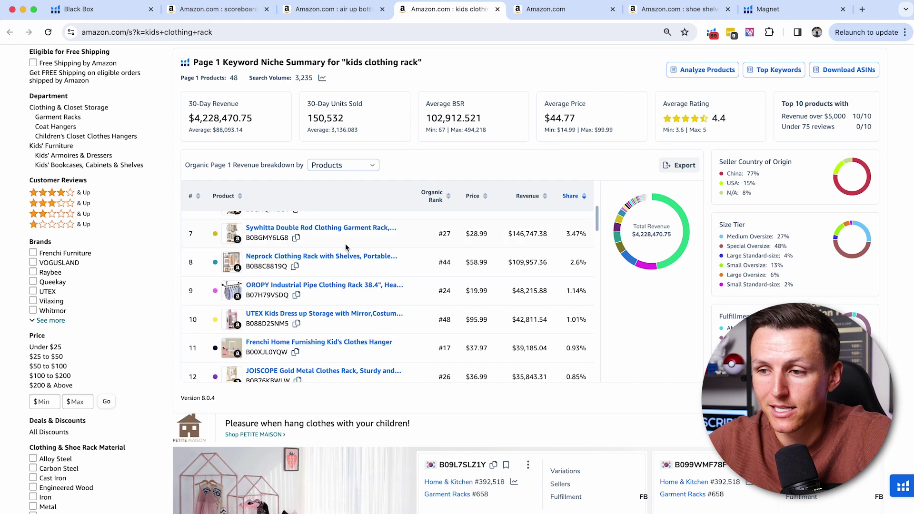
scroll(345, 242, "up", 3)
scroll(376, 127, "up", 2)
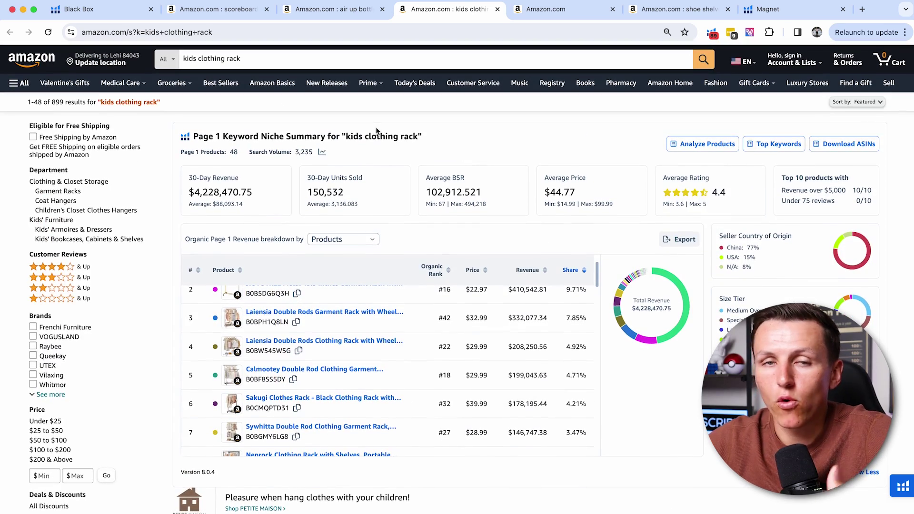
scroll(375, 126, "down", 2)
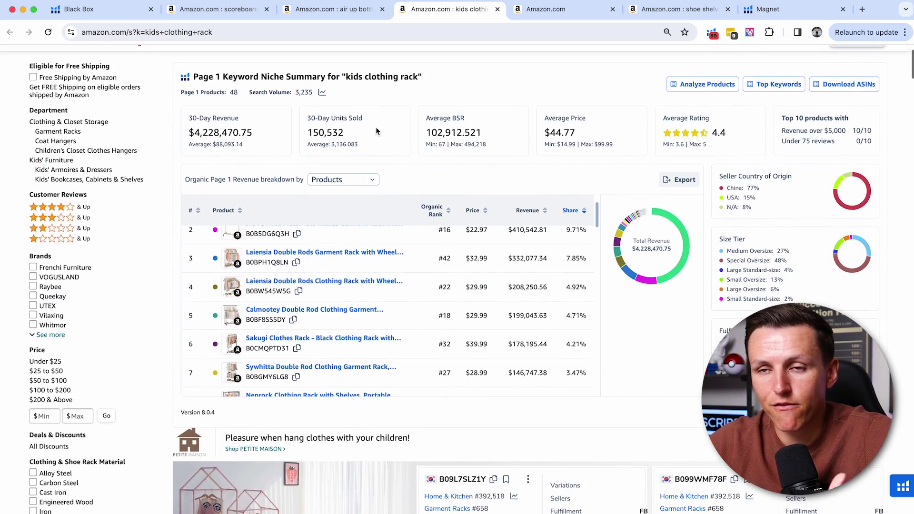
scroll(376, 131, "down", 2)
scroll(398, 307, "down", 4)
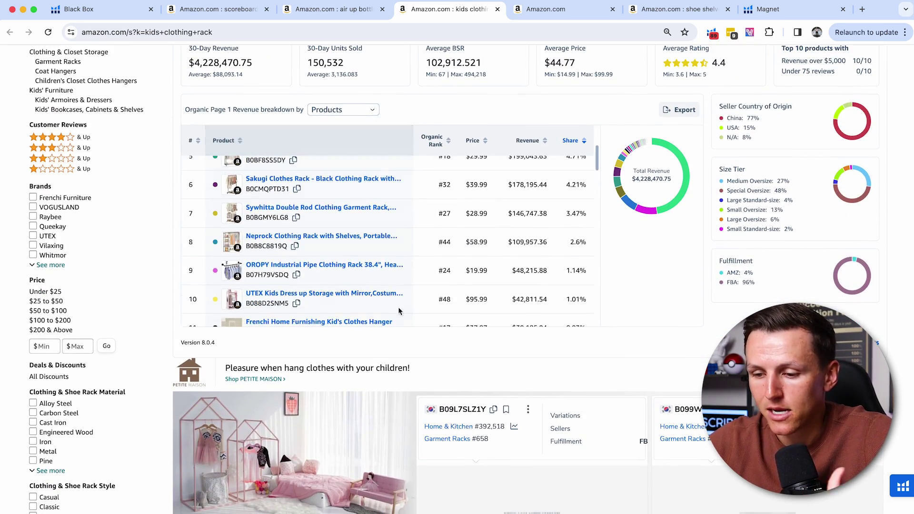
scroll(394, 328, "down", 10)
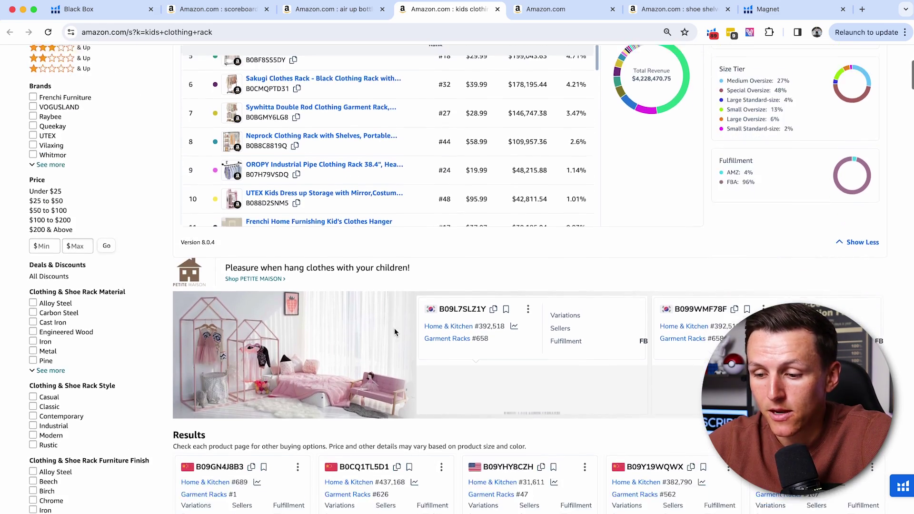
scroll(476, 343, "down", 3)
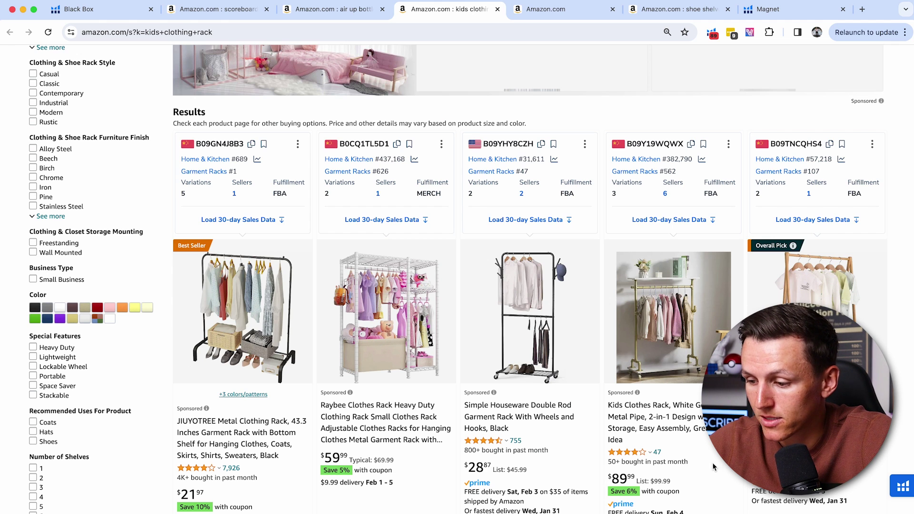
mouse_move(643, 457)
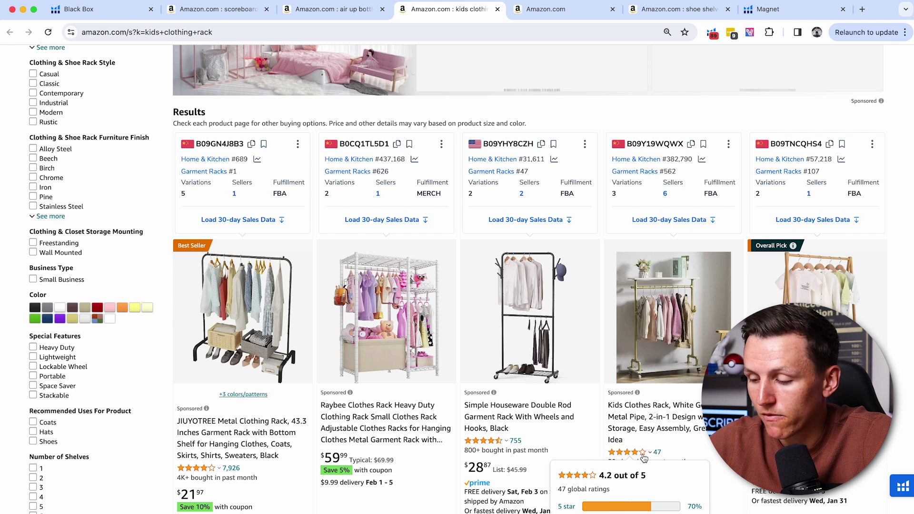
scroll(644, 457, "down", 2)
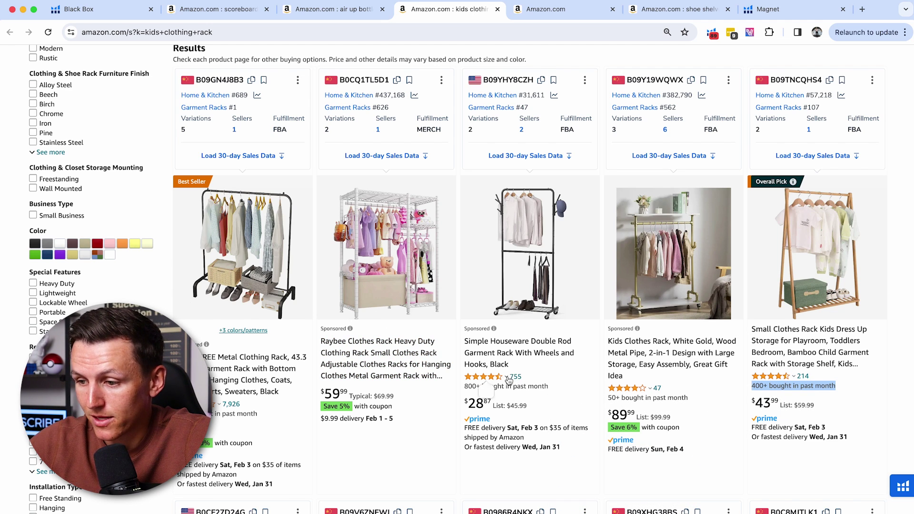
mouse_move(506, 379)
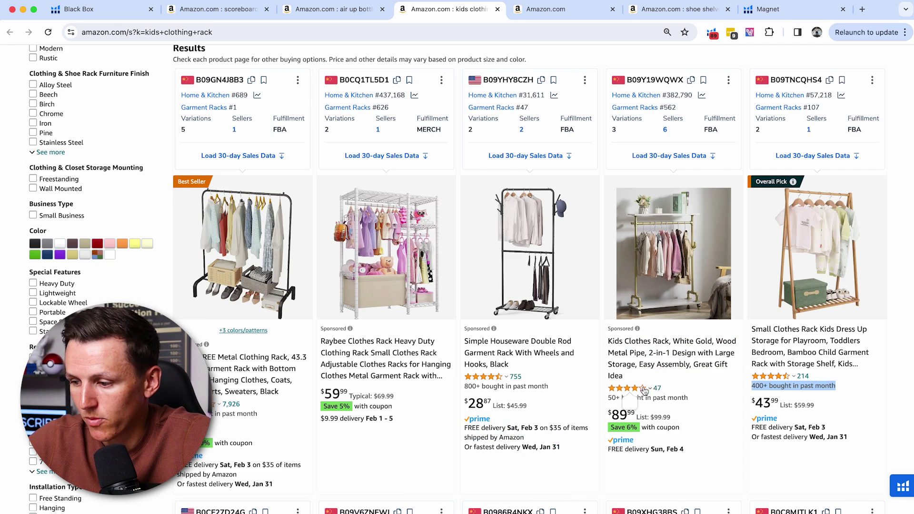
mouse_move(651, 394)
scroll(253, 376, "down", 9)
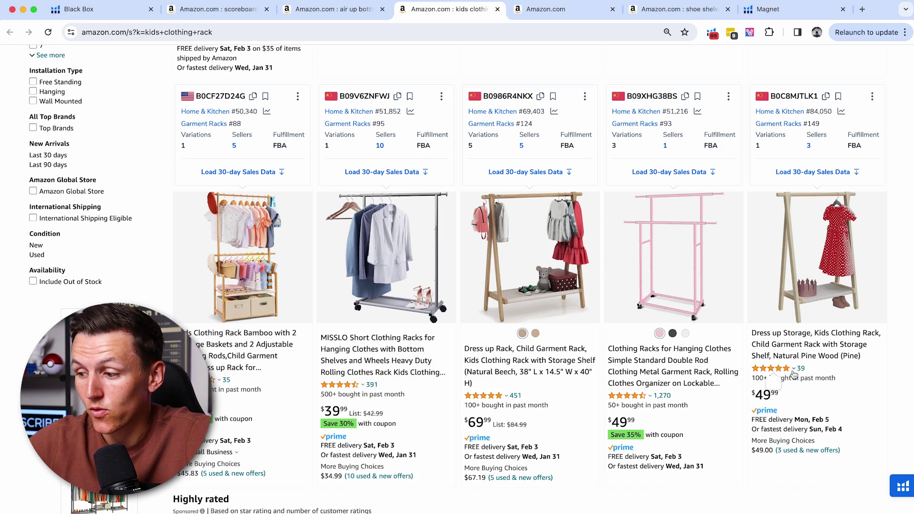
scroll(601, 333, "up", 2)
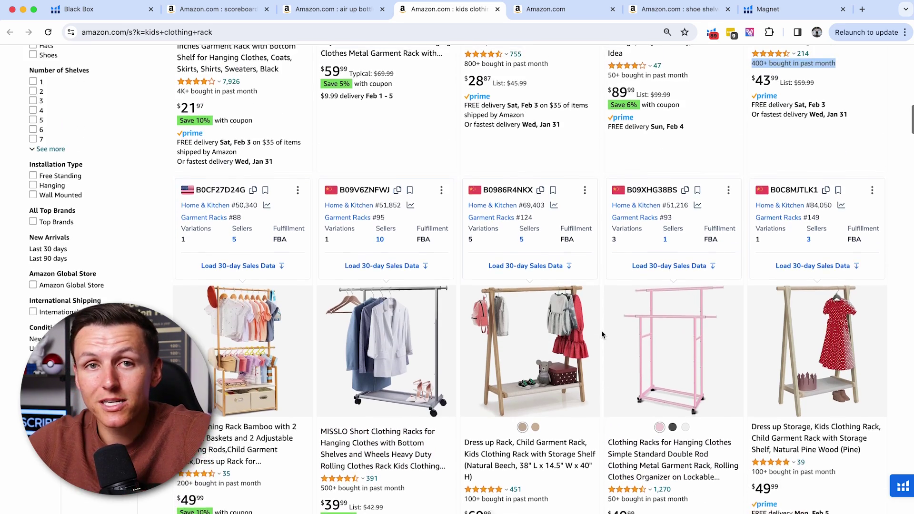
scroll(601, 335, "up", 7)
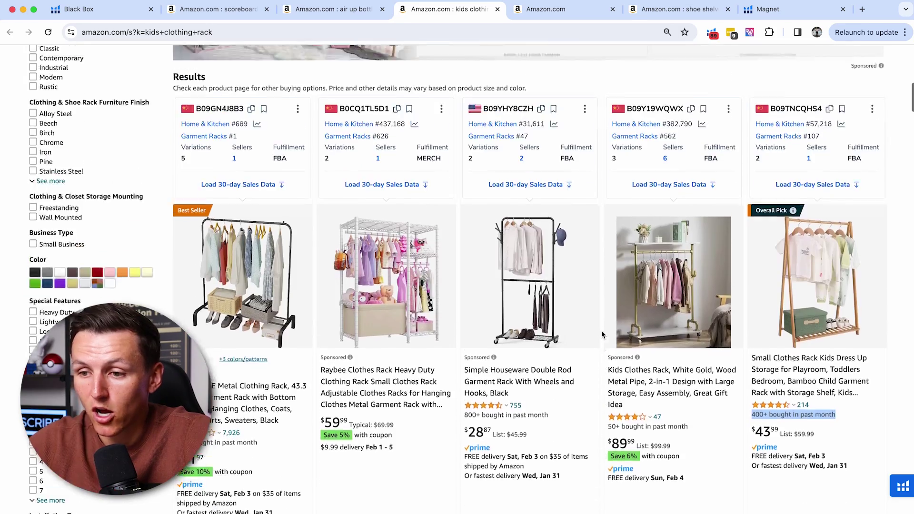
scroll(601, 335, "up", 4)
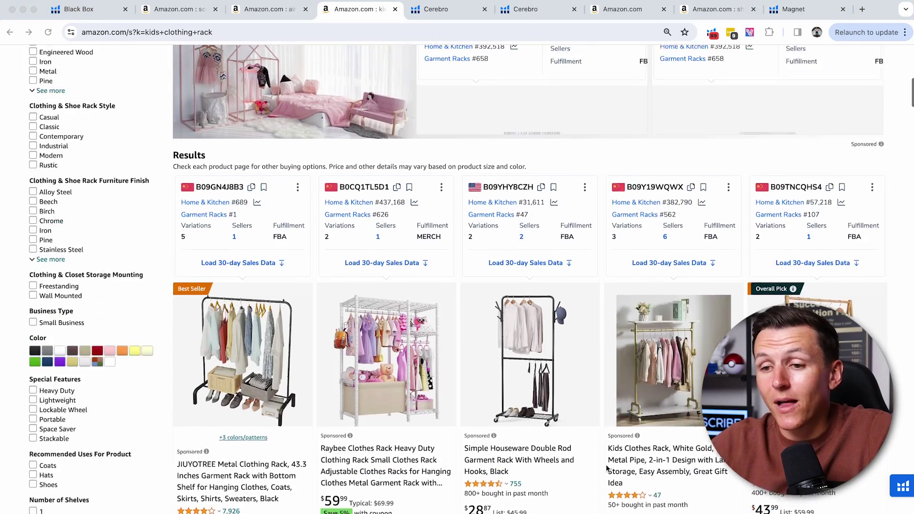
scroll(606, 469, "up", 8)
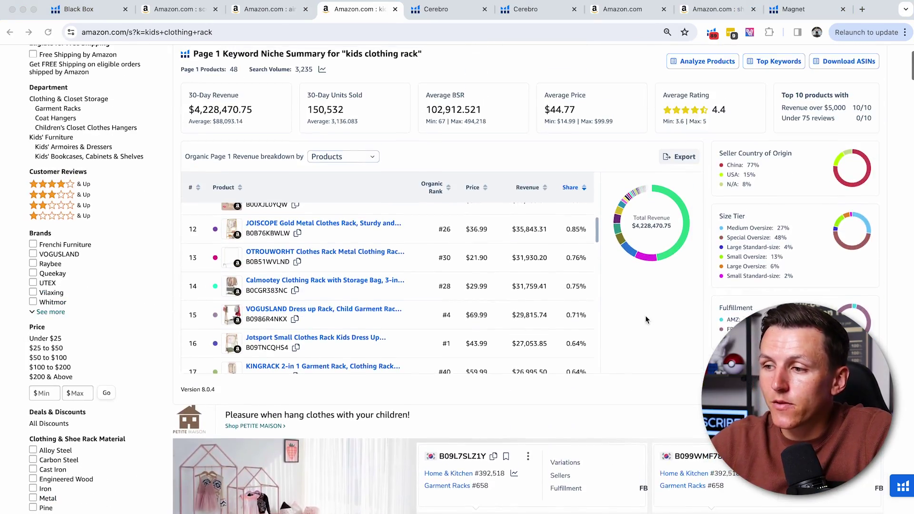
scroll(646, 319, "up", 1)
- Launch Helium 10 Xray product research on the kids clothing rack results
left_click(714, 34)
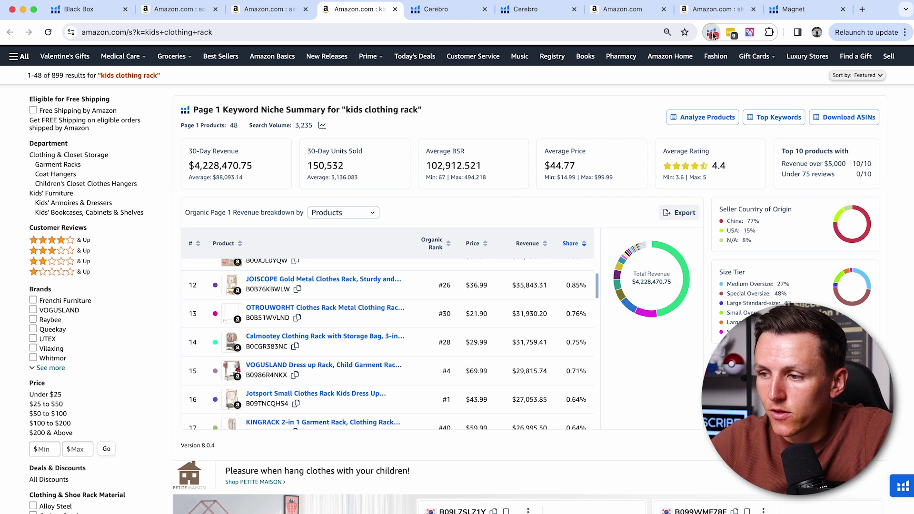
left_click(610, 139)
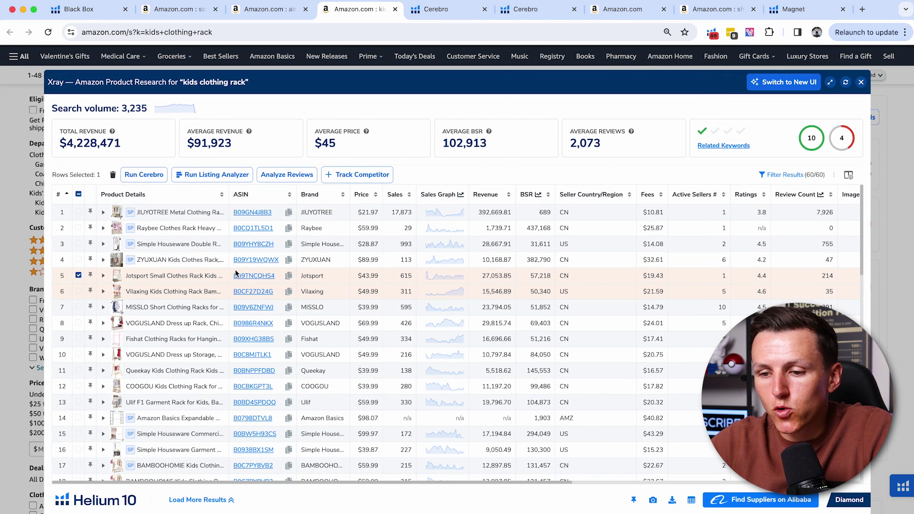
mouse_move(261, 283)
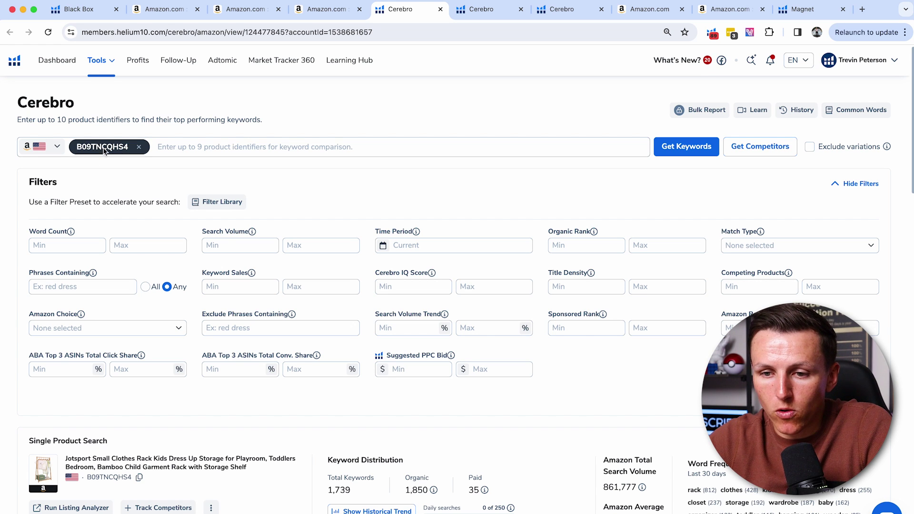
- Highlight the 1,739 keyword count in Cerebro's results
scroll(111, 201, "down", 2)
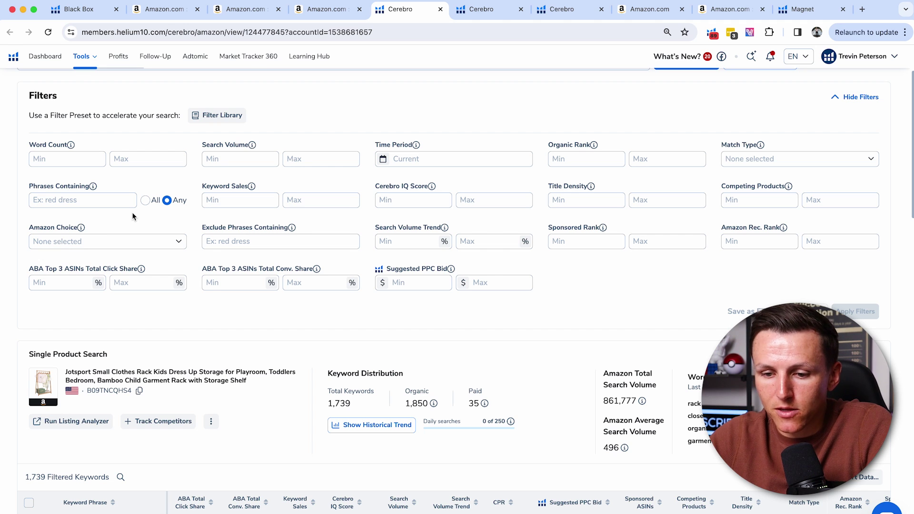
scroll(133, 217, "down", 2)
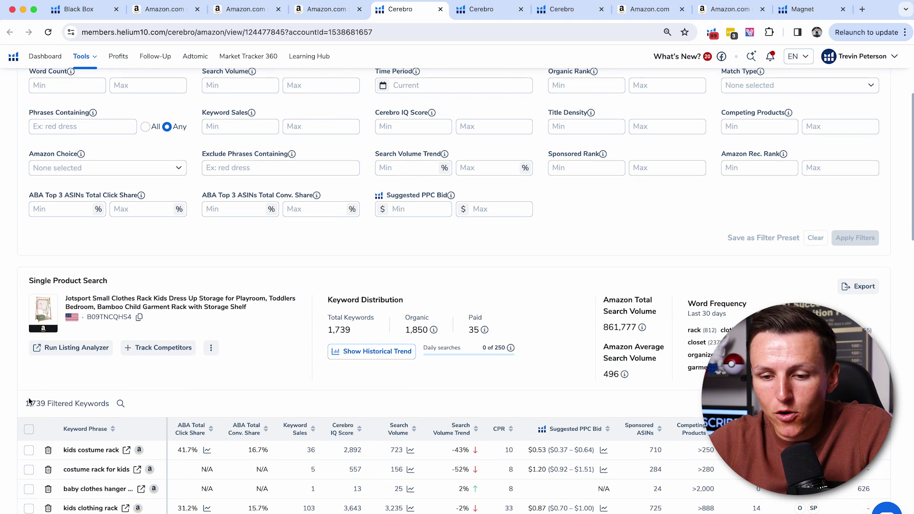
left_click_drag(25, 404, 112, 402)
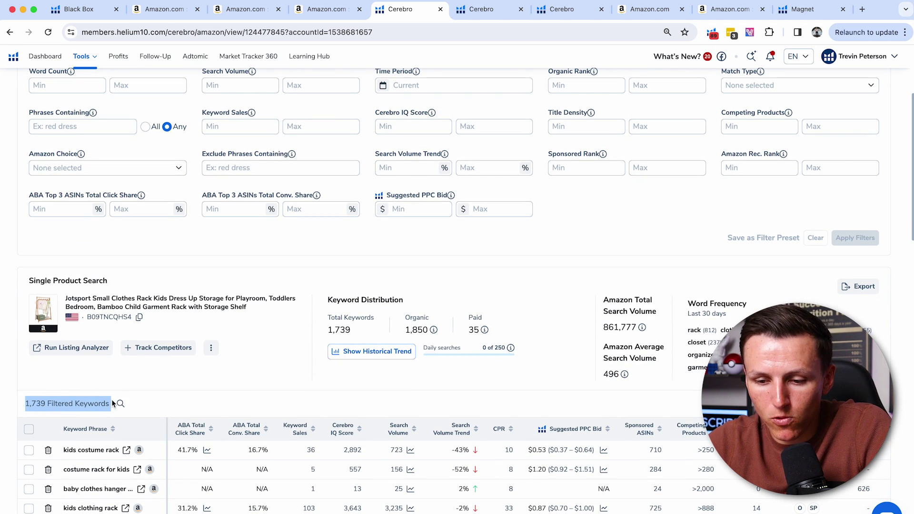
scroll(112, 404, "up", 2)
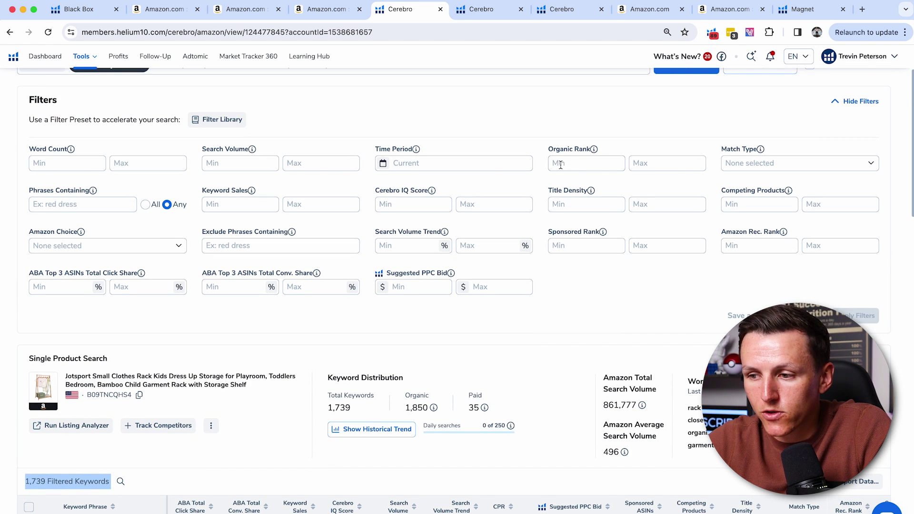
- Set the Cerebro Organic Rank filter to a minimum of 1 and maximum of 20, and apply it
left_click(573, 164)
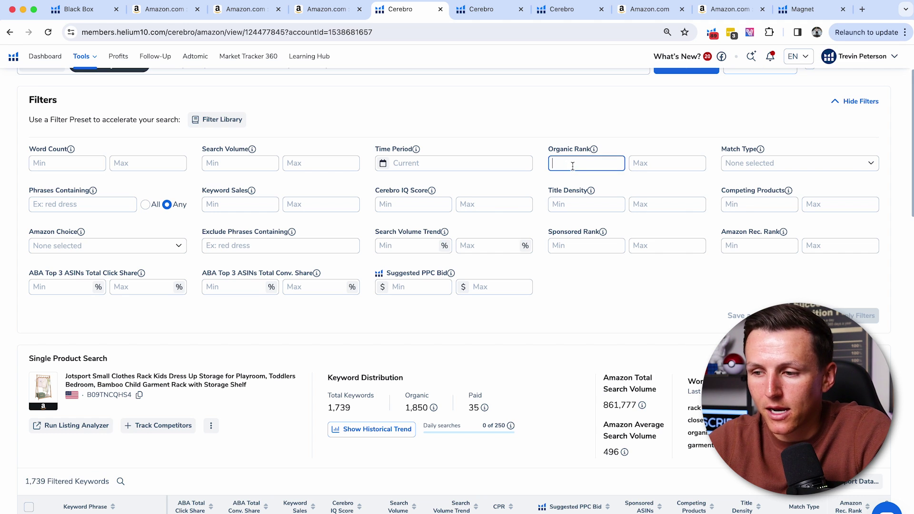
type("1")
left_click(659, 164)
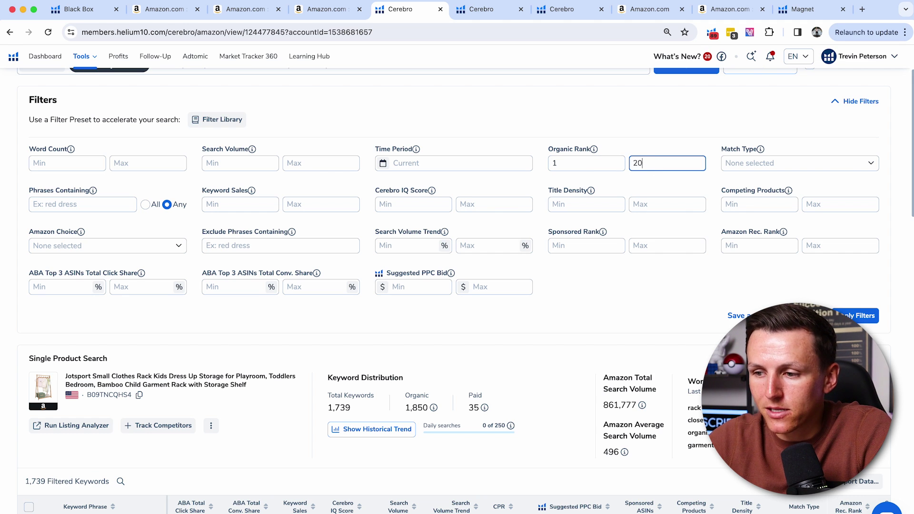
scroll(640, 192, "up", 1)
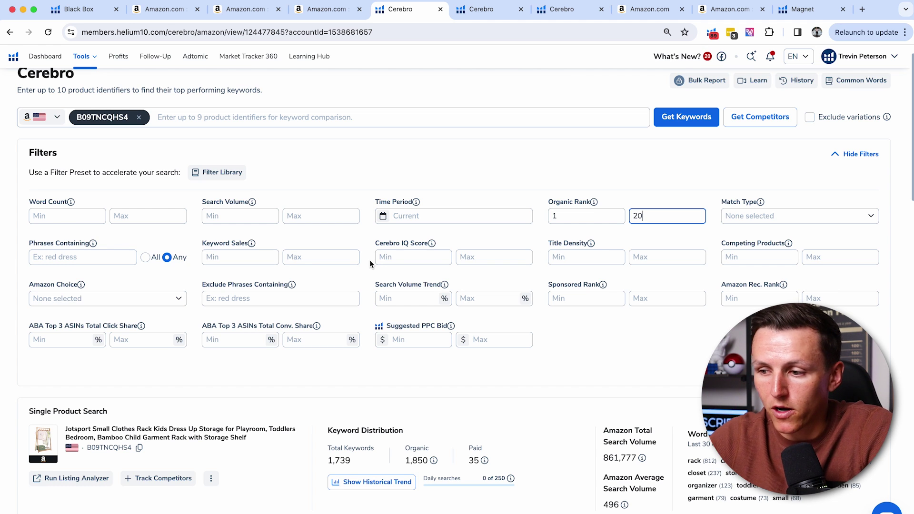
key("Return")
- Highlight the 172 filtered keyword count and the kids clothing rack and kids clothes rack keywords
scroll(249, 343, "down", 3)
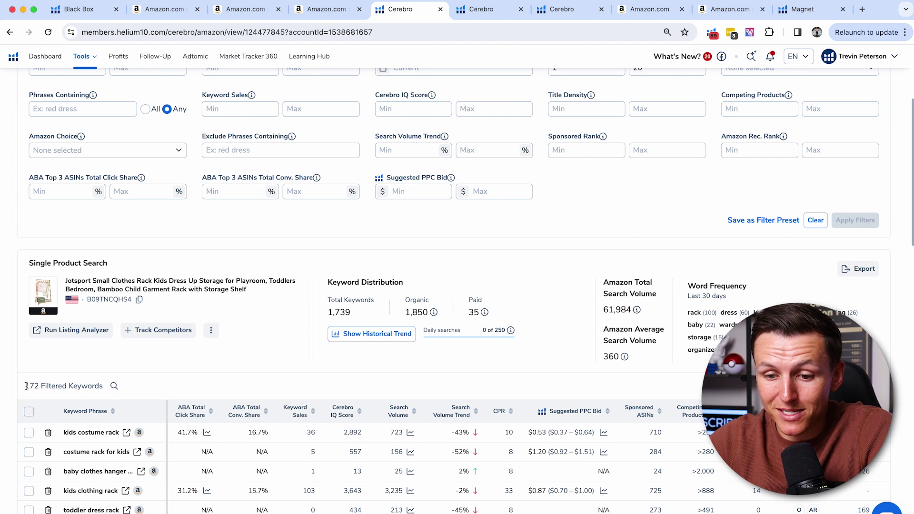
left_click_drag(26, 386, 102, 387)
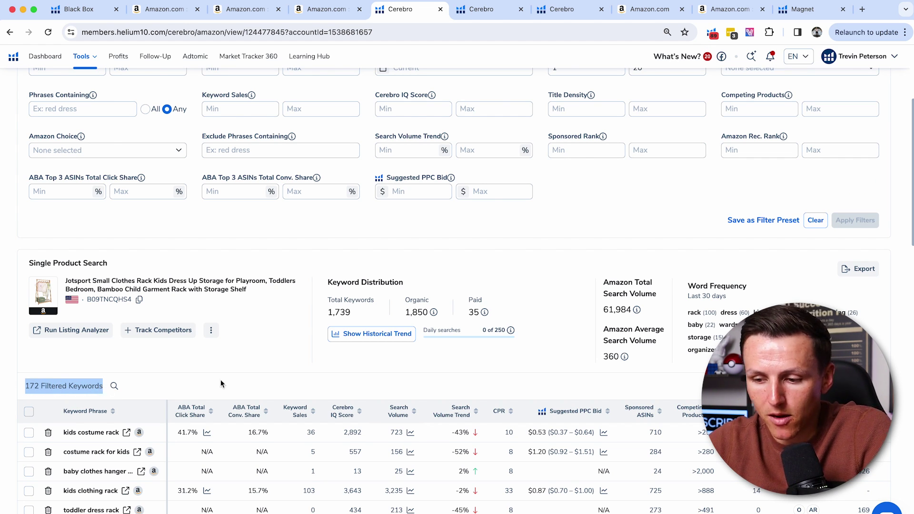
scroll(224, 376, "down", 2)
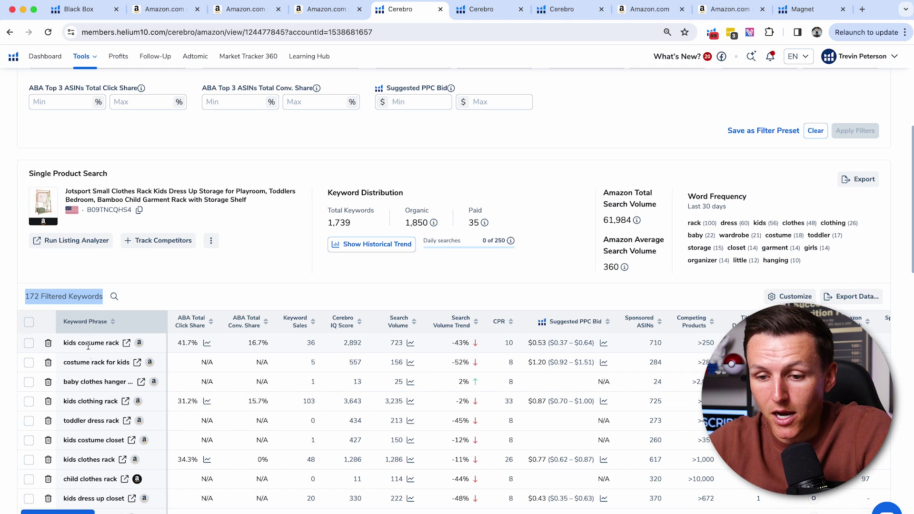
mouse_move(88, 343)
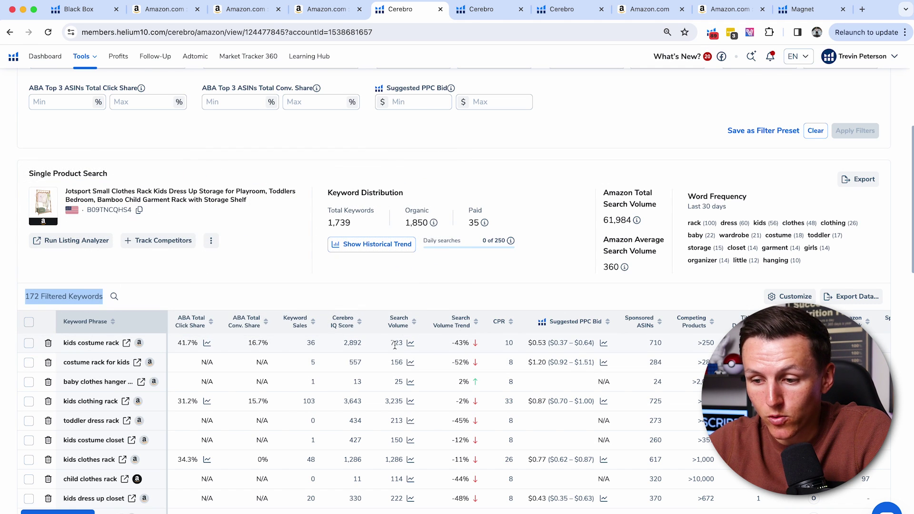
left_click_drag(62, 402, 119, 403)
left_click_drag(64, 460, 118, 460)
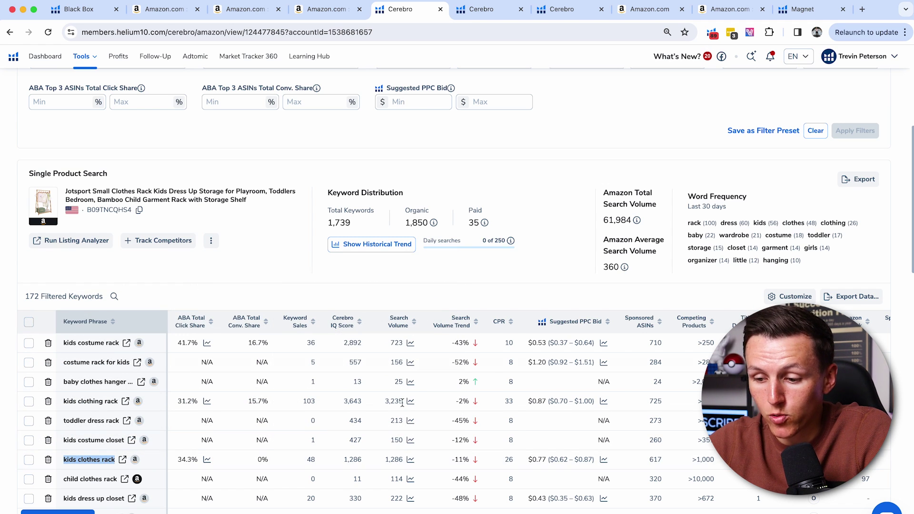
- Sort the 172 keywords by search volume descending and review the top rows like dress up storage
left_click(399, 323)
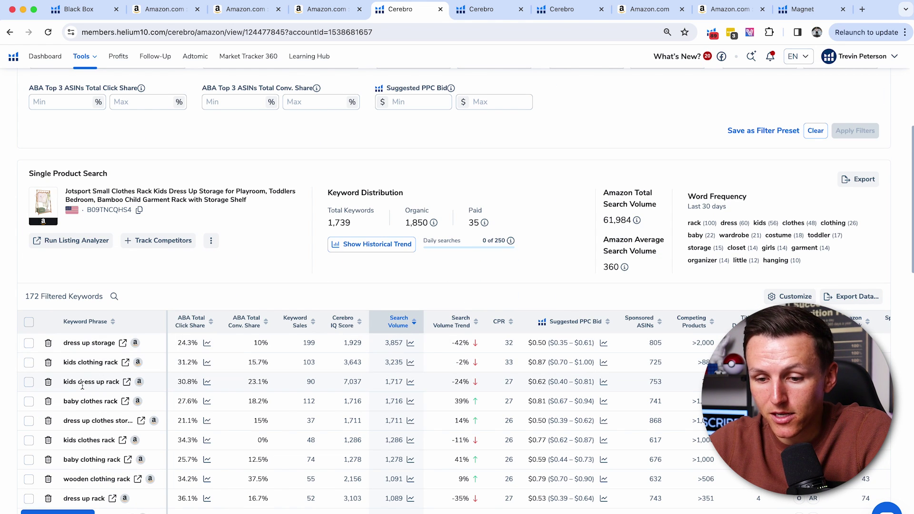
mouse_move(110, 384)
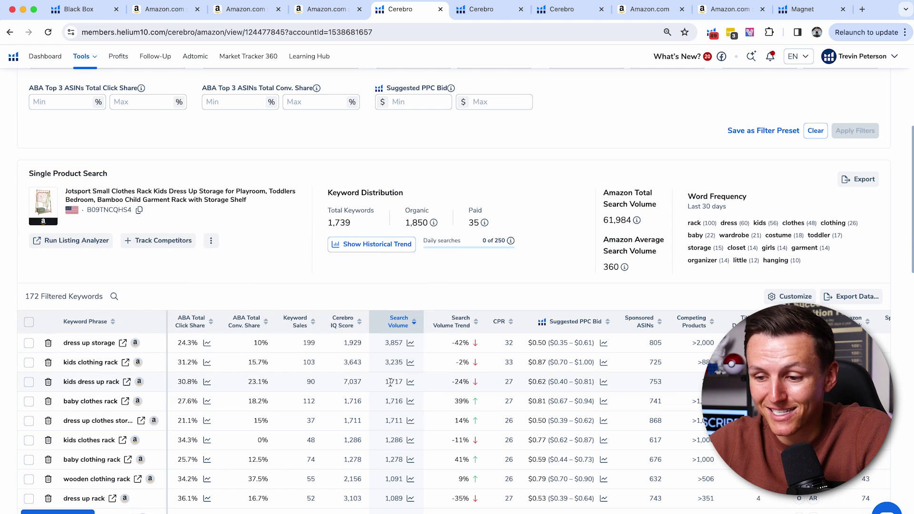
mouse_move(82, 404)
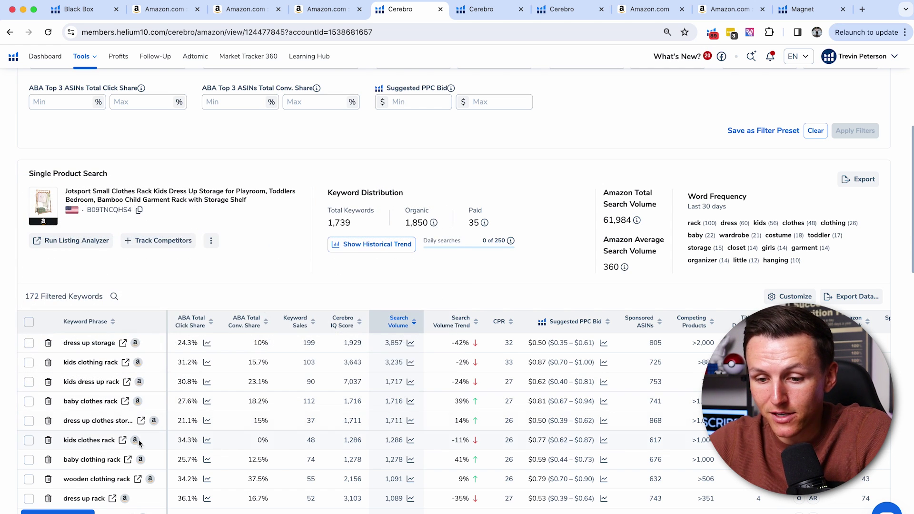
mouse_move(93, 446)
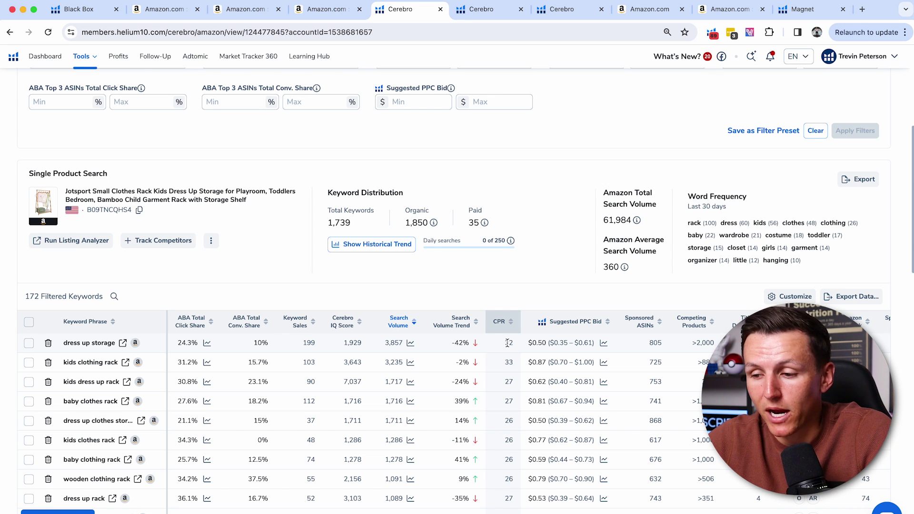
mouse_move(505, 328)
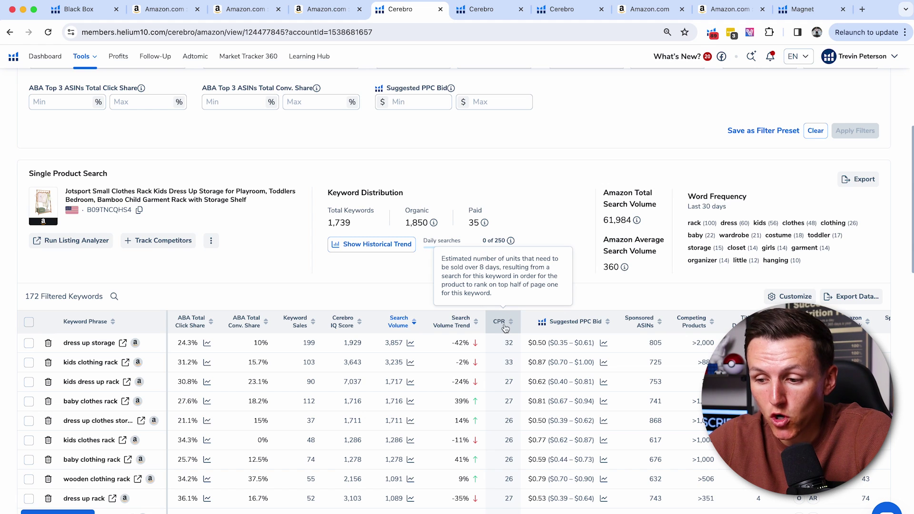